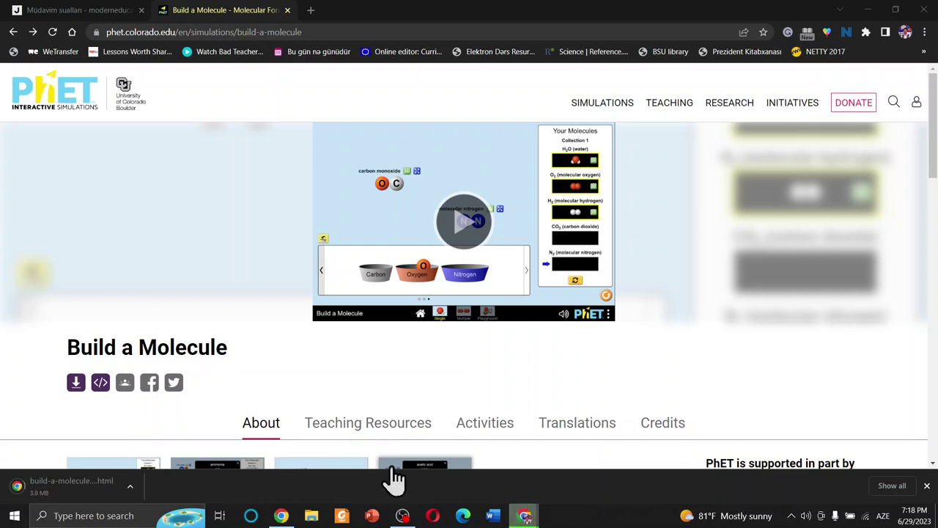
Step: Check the internet connection speed on fast.com in a separate tab, and close that tab
click(311, 12)
text(fas)
key(Return)
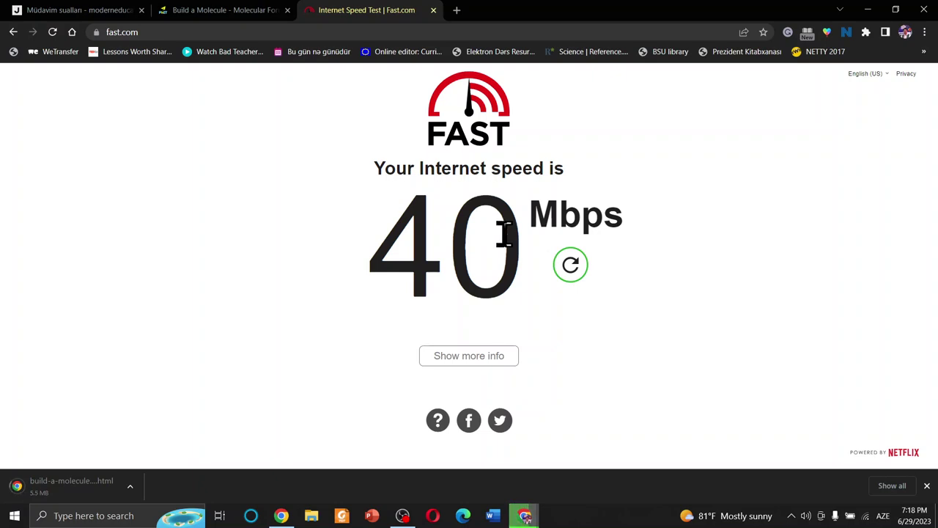
click(434, 11)
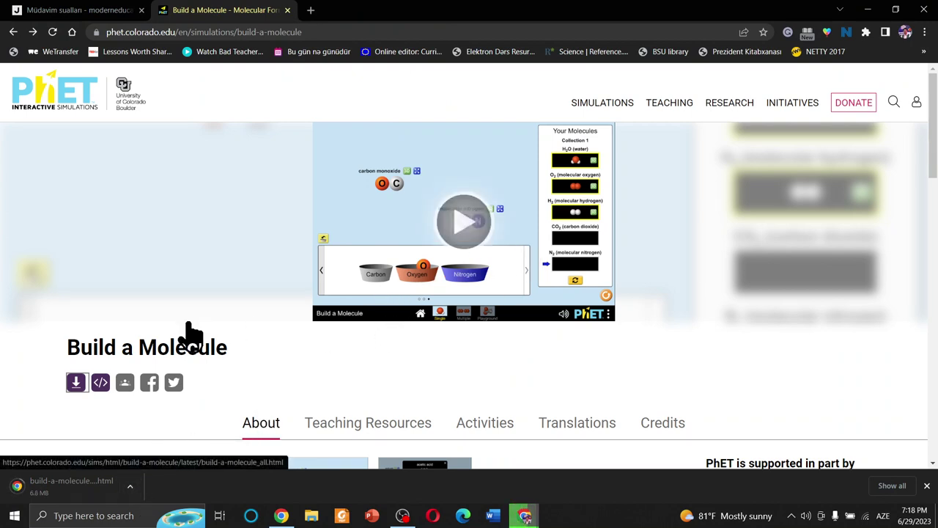
Step: Open the downloaded Build a Molecule HTML file in full screen and enter its Single mode
click(469, 220)
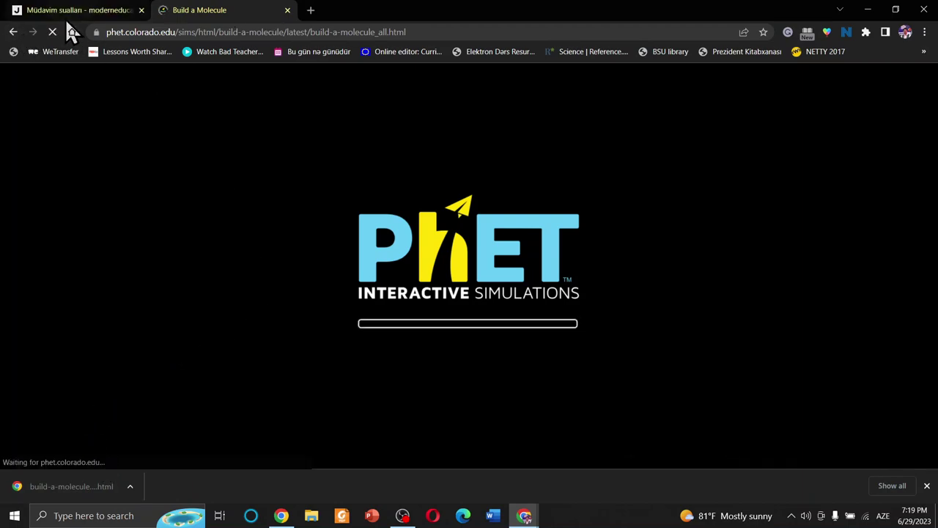
click(16, 32)
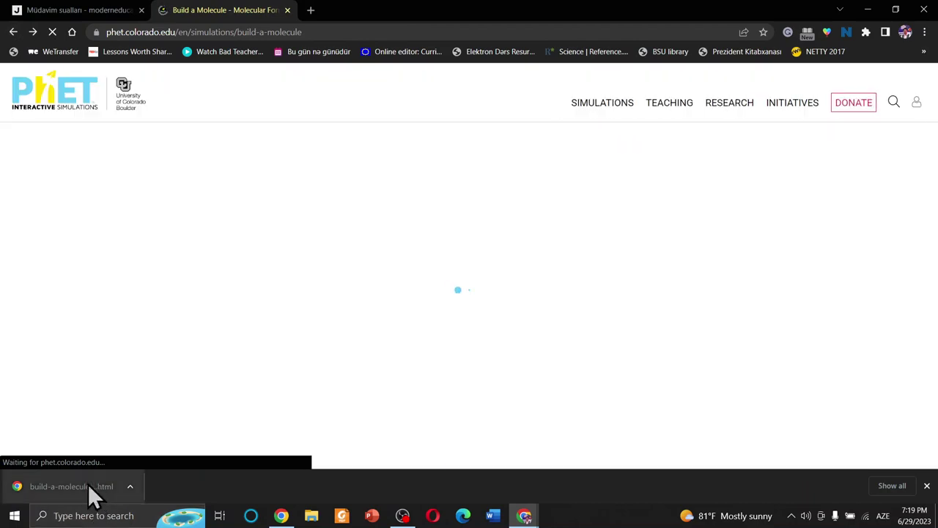
click(88, 486)
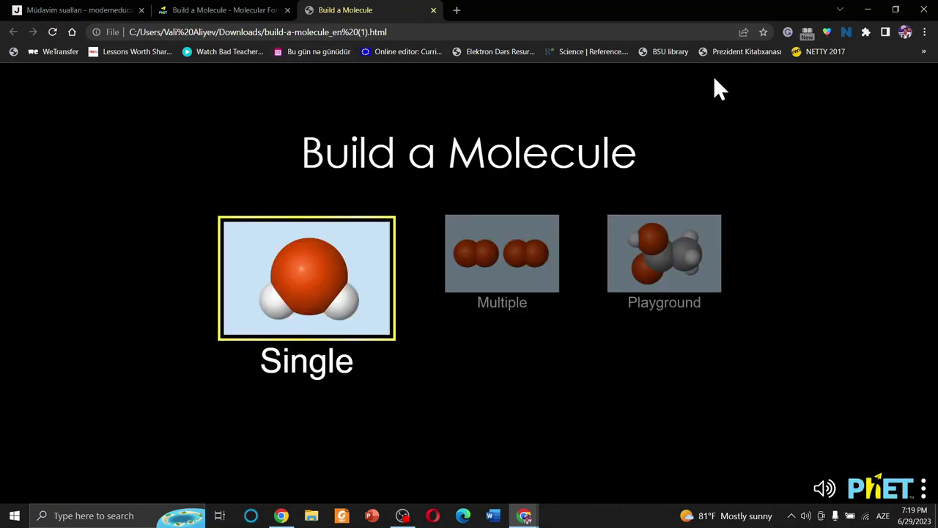
click(925, 32)
click(924, 160)
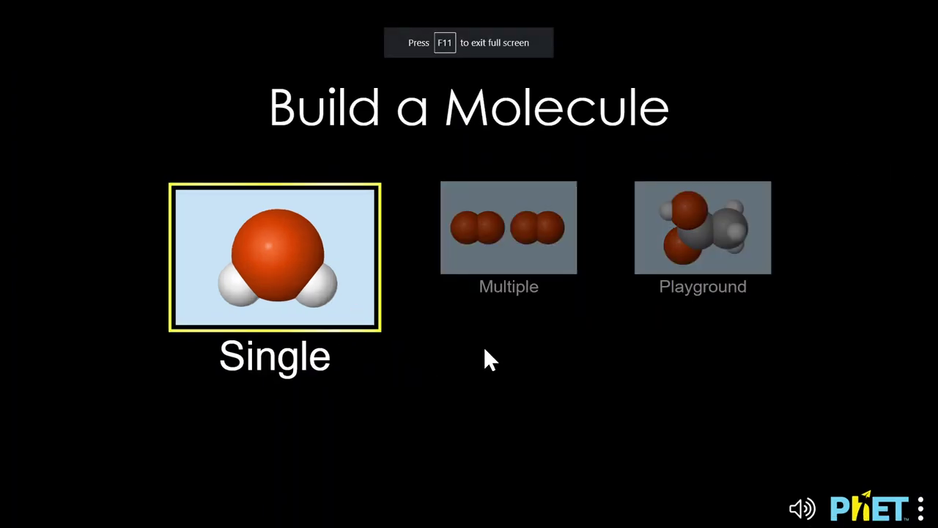
click(325, 271)
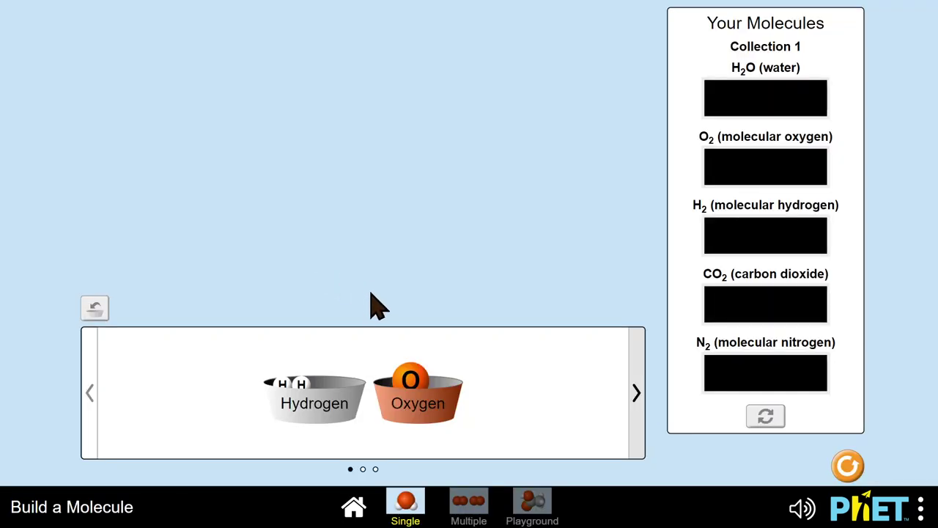
Step: Build a water molecule in the play area from one oxygen atom and two hydrogen atoms
mouse_move(816, 5)
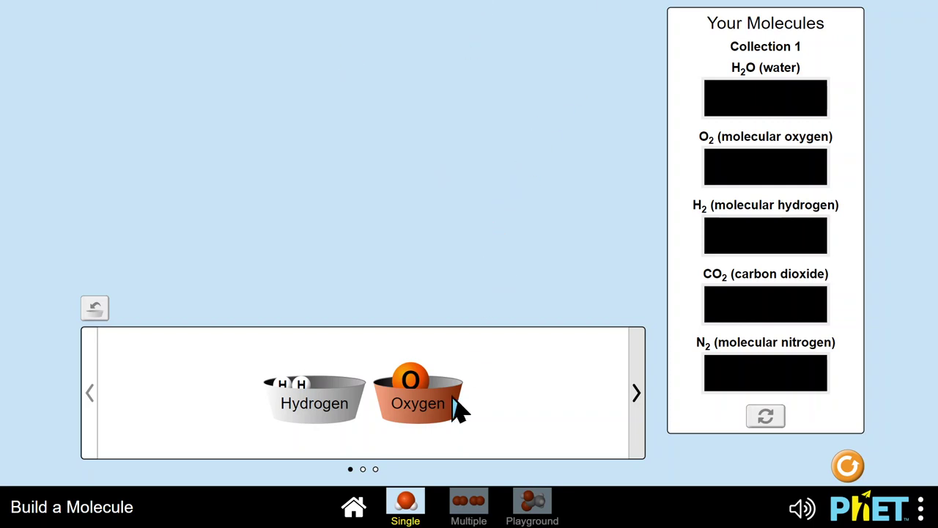
drag(413, 377, 382, 176)
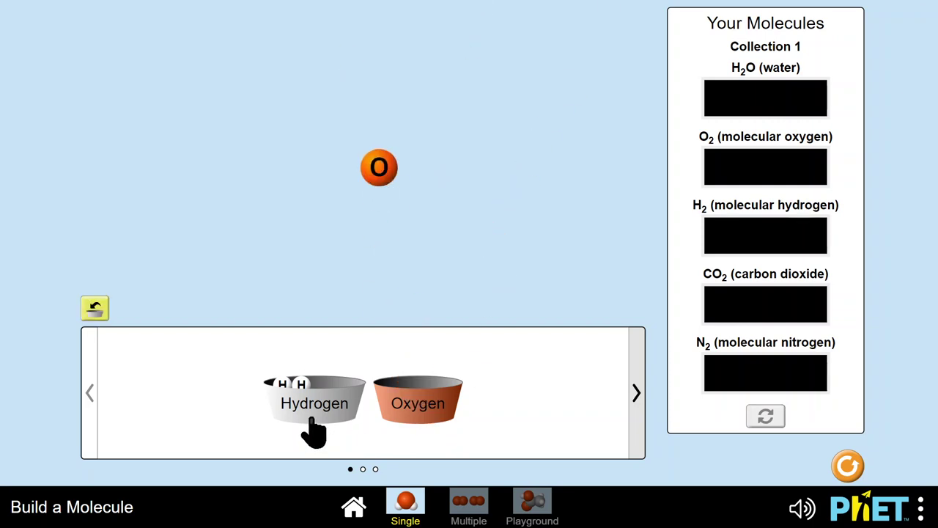
drag(309, 392, 434, 254)
drag(293, 389, 324, 208)
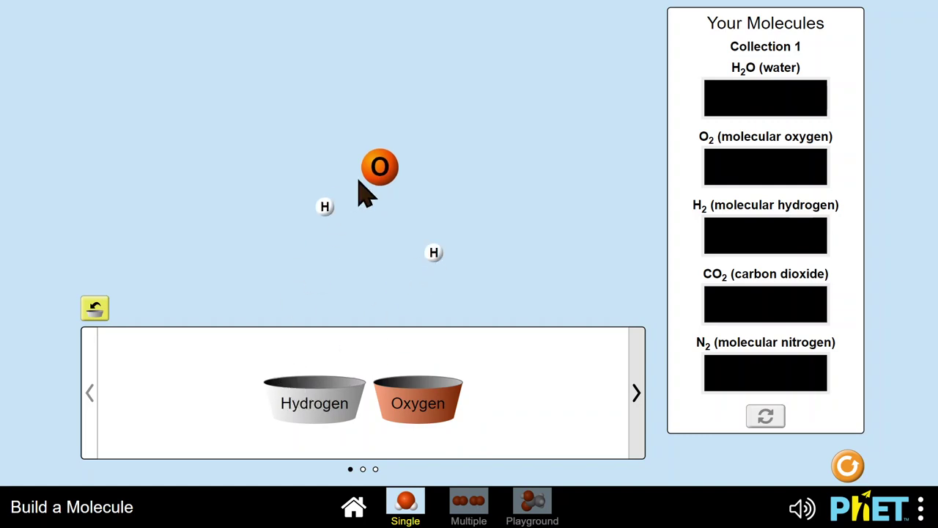
drag(433, 252, 415, 174)
drag(324, 207, 380, 195)
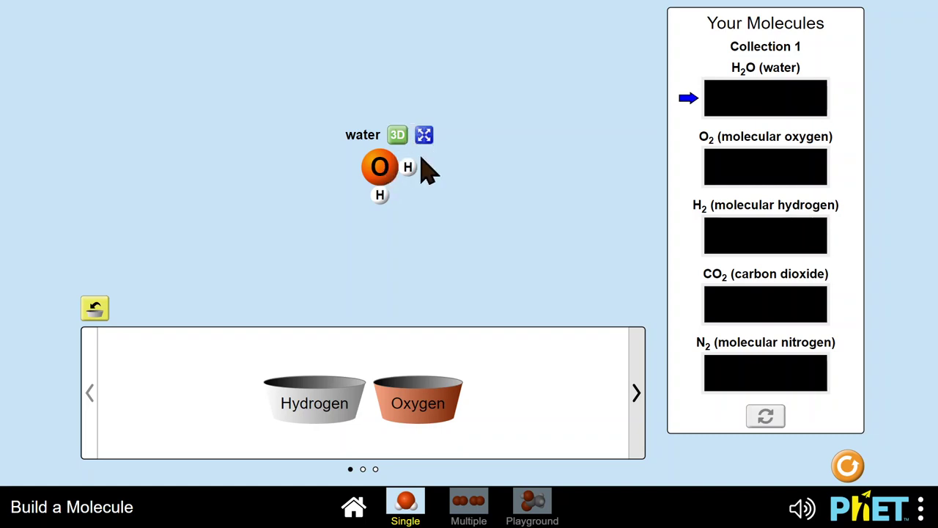
Step: View the water molecule in 3D as a ball-and-stick model, and place the molecule in the H2O collection box
click(397, 136)
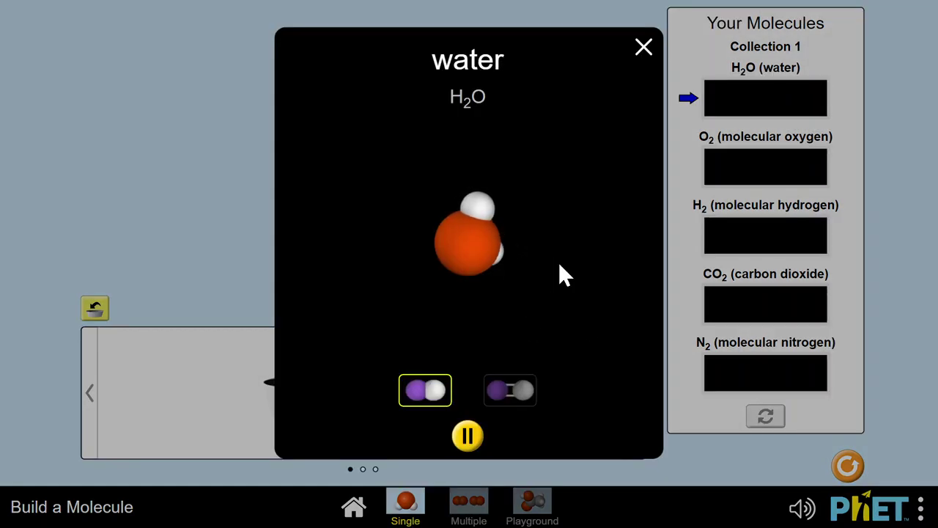
click(509, 399)
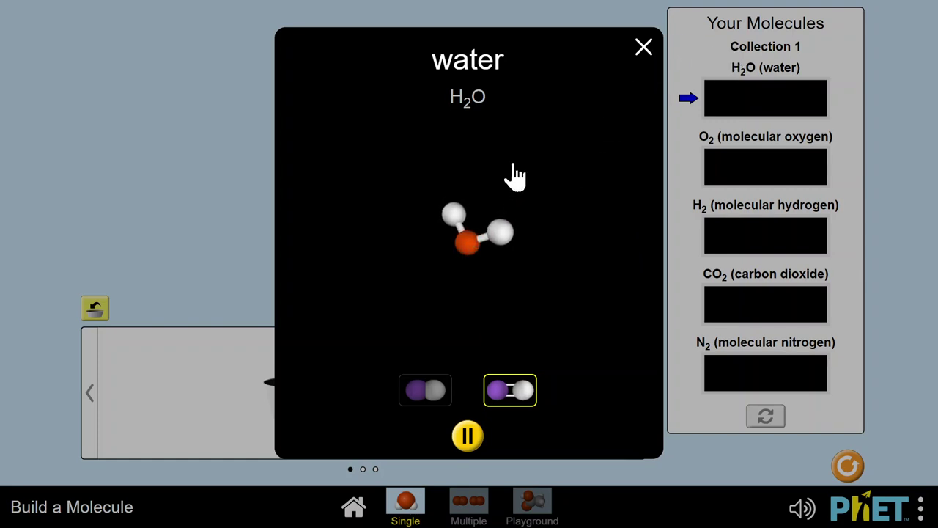
click(644, 48)
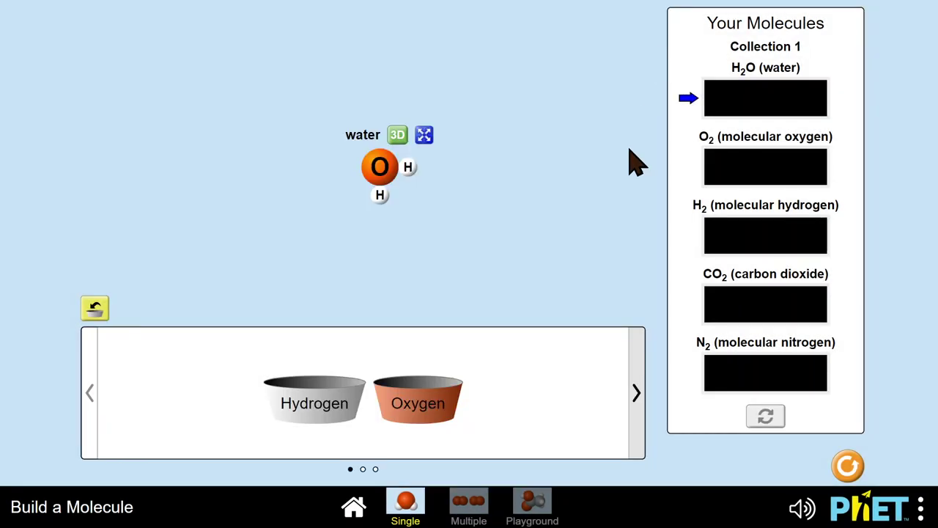
drag(431, 173, 769, 121)
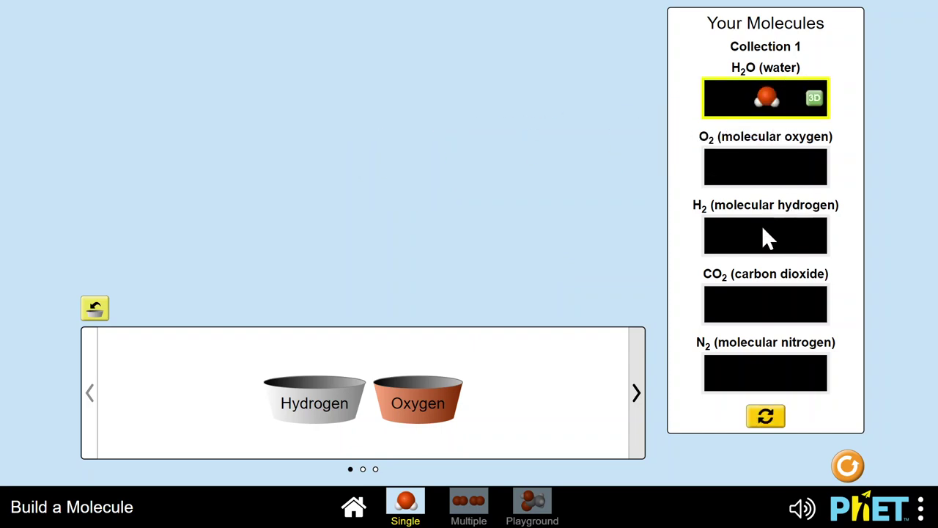
Step: From the second atom kit, place one oxygen atom separately and build a water molecule from the other oxygen and two hydrogens
click(637, 396)
drag(398, 396, 376, 122)
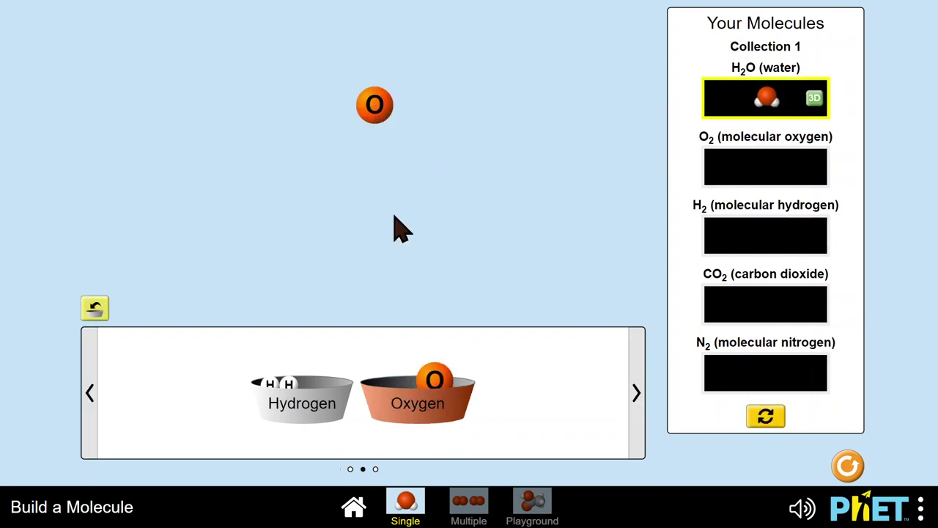
drag(436, 382, 458, 177)
drag(273, 384, 489, 174)
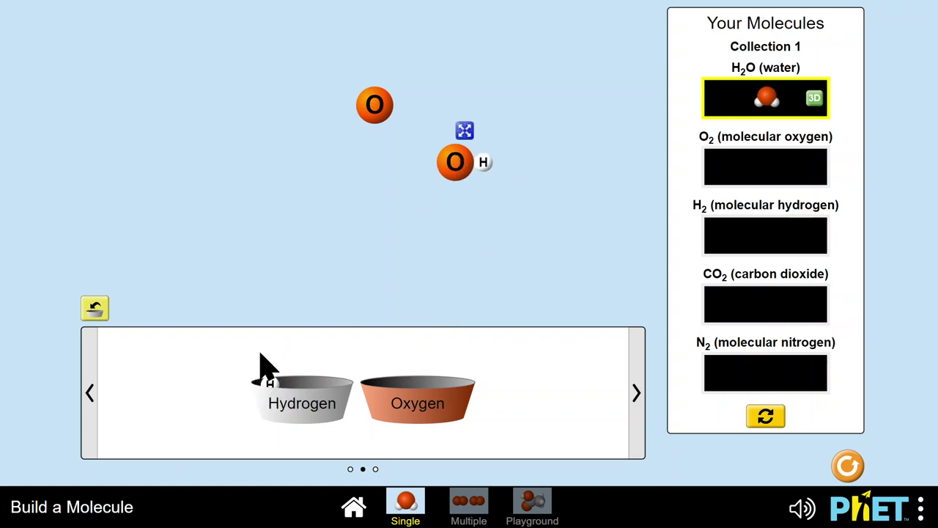
drag(268, 387, 461, 196)
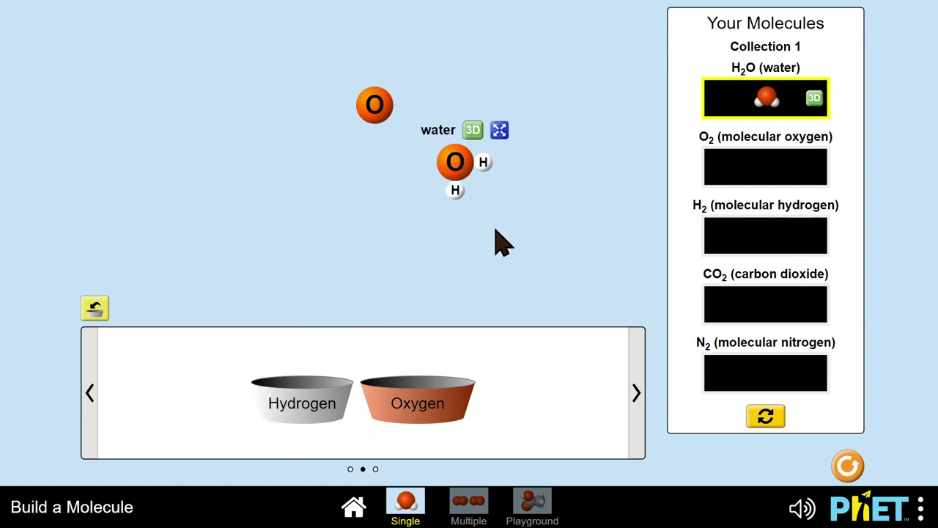
Step: Try to bond the spare oxygen atom to the water molecule by bringing the two together
drag(374, 110, 433, 201)
drag(432, 239, 446, 184)
drag(432, 119, 417, 185)
drag(480, 194, 437, 207)
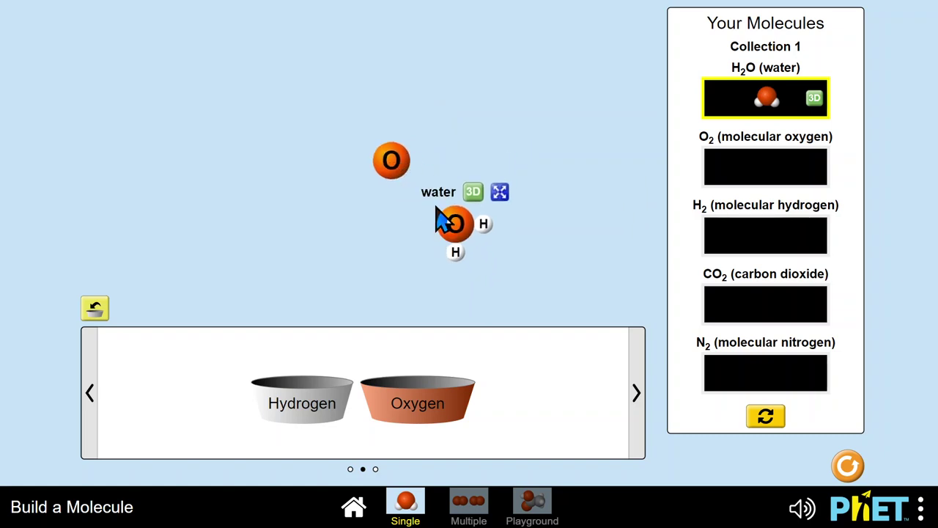
drag(456, 251, 444, 194)
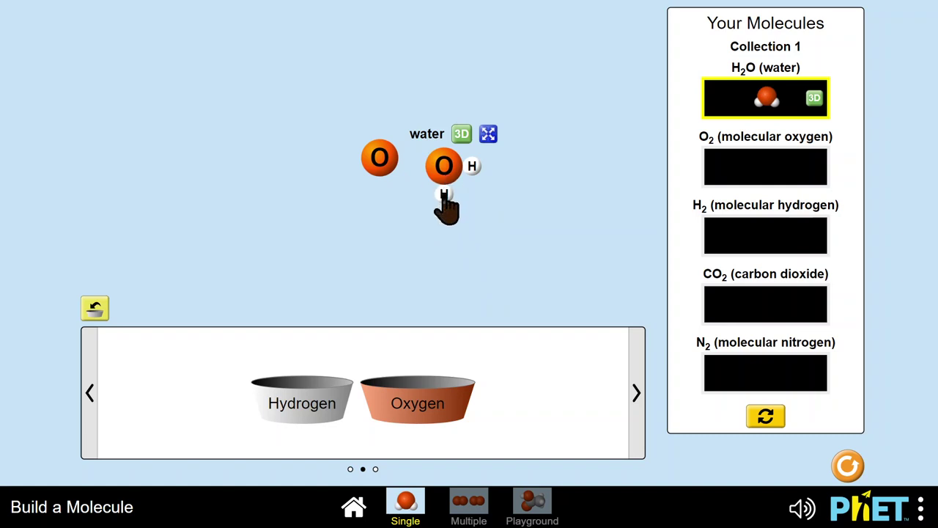
drag(445, 193, 420, 199)
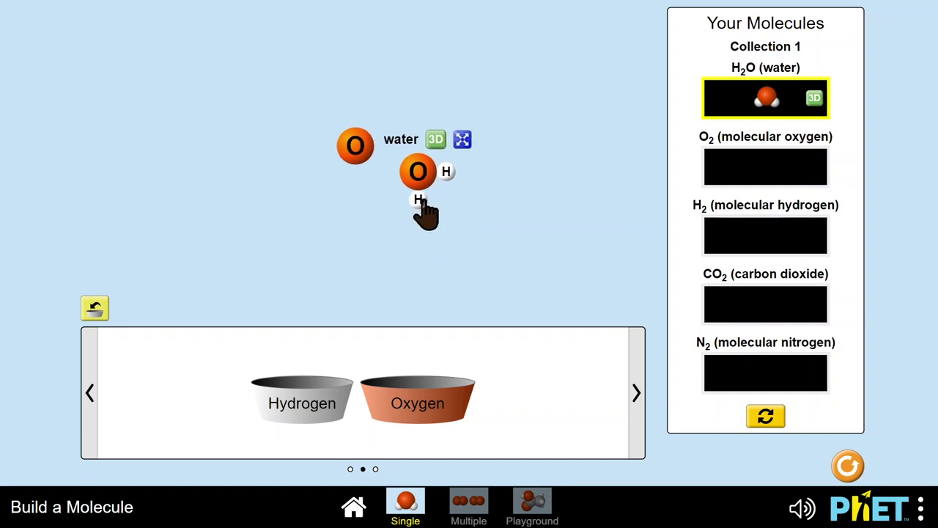
Step: Break the water molecule into atoms and bond its oxygen to the spare oxygen to form molecular oxygen
click(461, 140)
drag(421, 180, 396, 155)
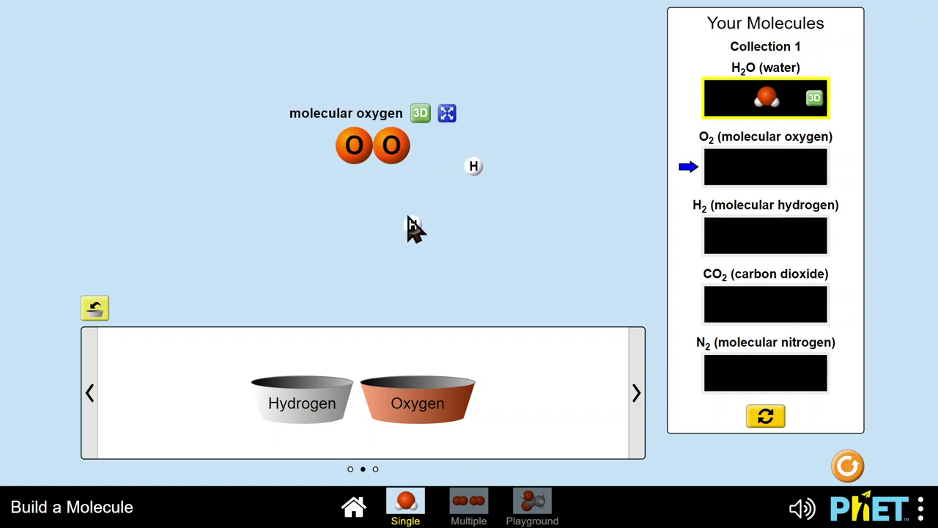
Step: Try attaching a hydrogen atom to the oxygen molecule, and separate it again
drag(413, 224, 392, 173)
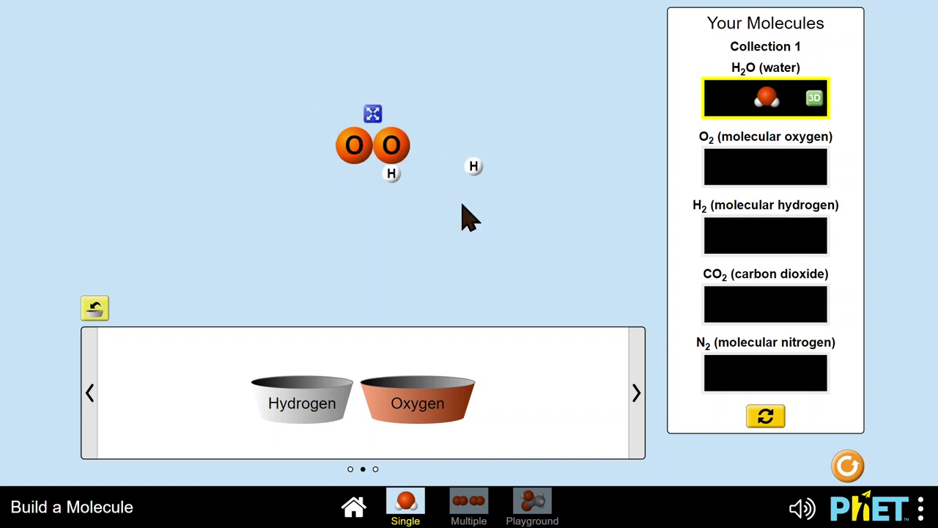
drag(471, 170, 461, 207)
mouse_move(392, 174)
mouse_down()
mouse_move(431, 229)
mouse_move(377, 172)
mouse_move(384, 175)
mouse_up()
click(368, 124)
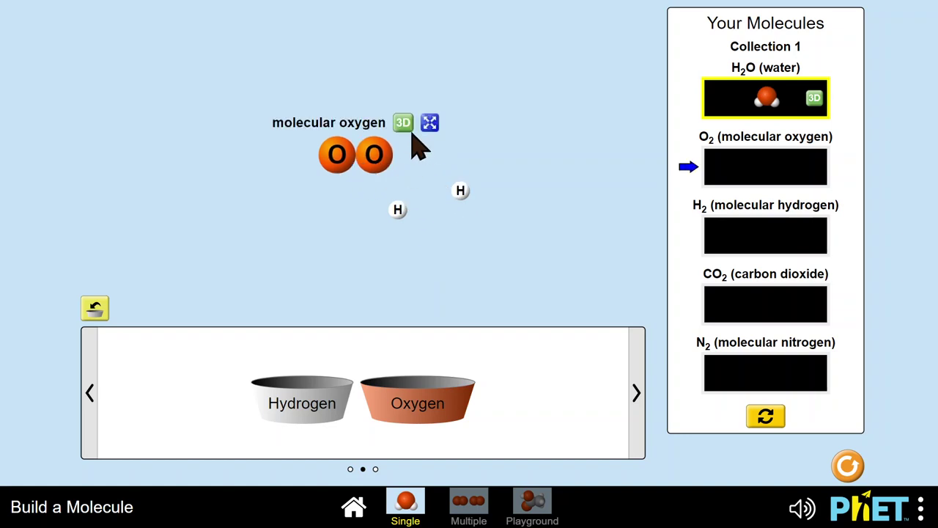
Step: Move the oxygen molecule away from the loose hydrogens and examine its double bond in the 3D view
drag(341, 160, 359, 127)
click(420, 89)
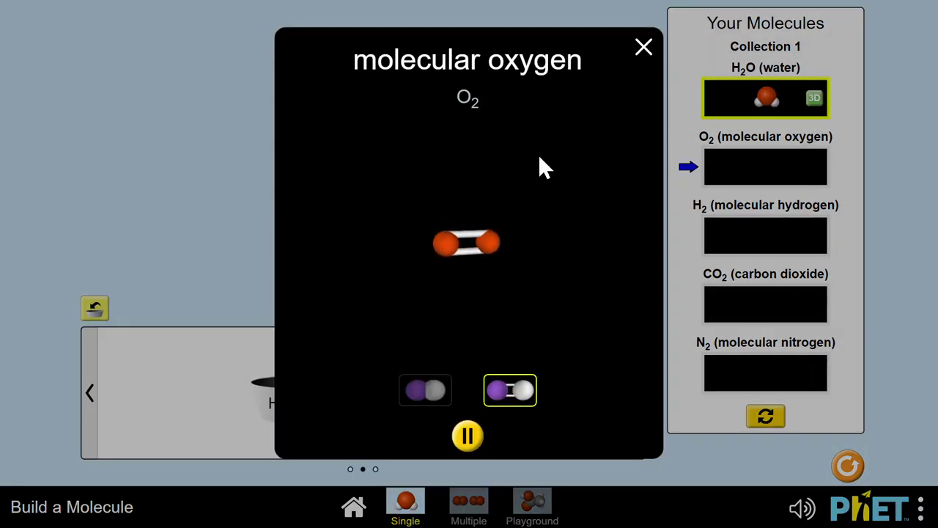
click(644, 48)
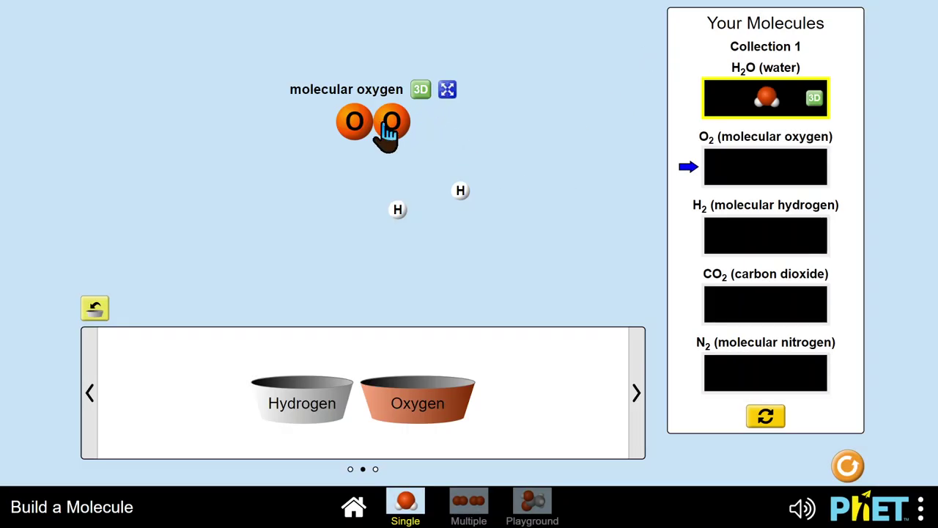
click(420, 90)
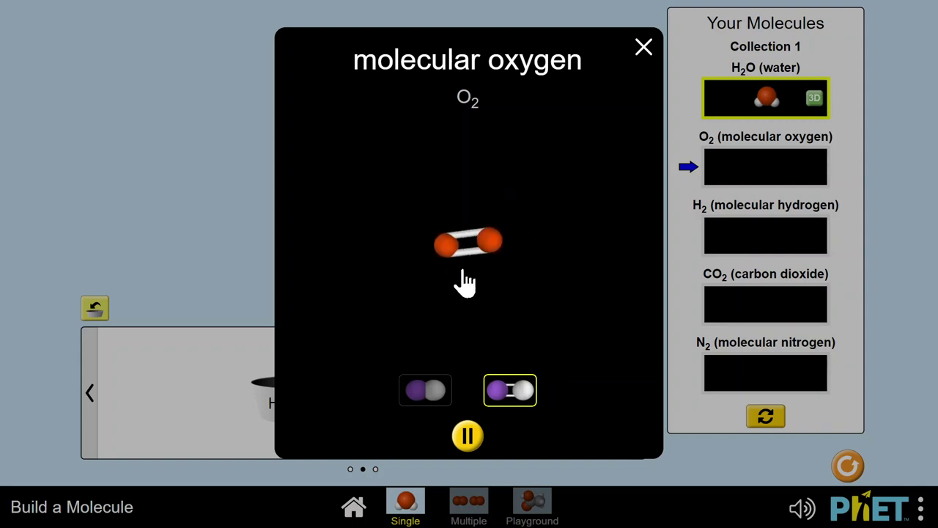
click(644, 47)
Step: Attach one hydrogen atom to each oxygen to form hydrogen peroxide, and view the molecule in 3D
drag(400, 212, 355, 151)
drag(461, 191, 420, 122)
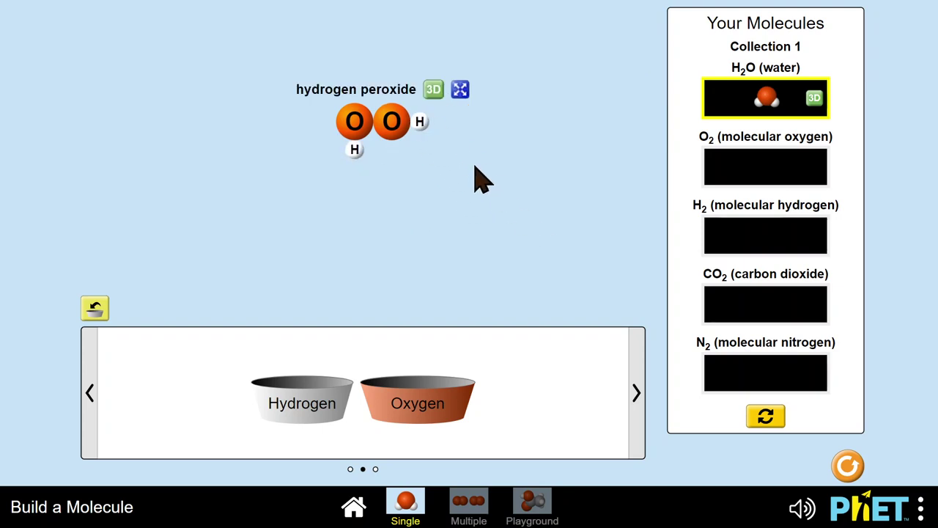
drag(355, 149, 335, 189)
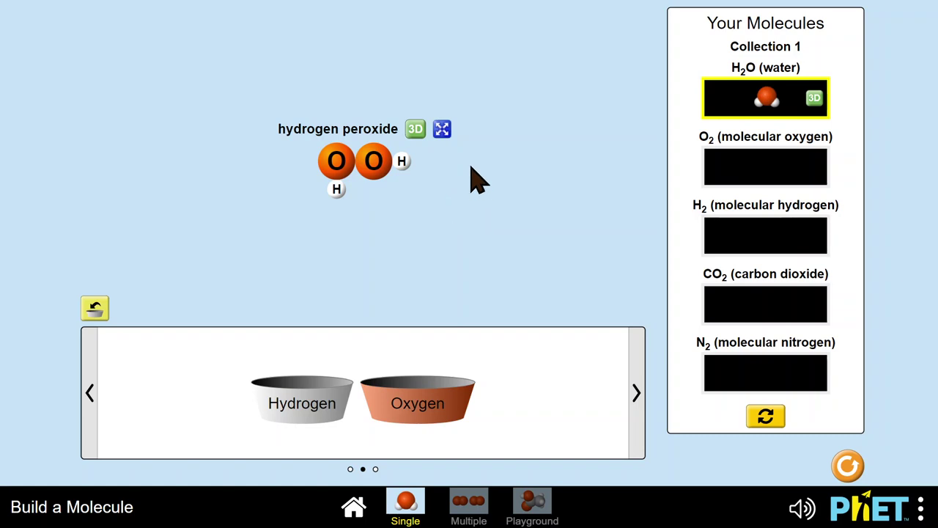
click(415, 130)
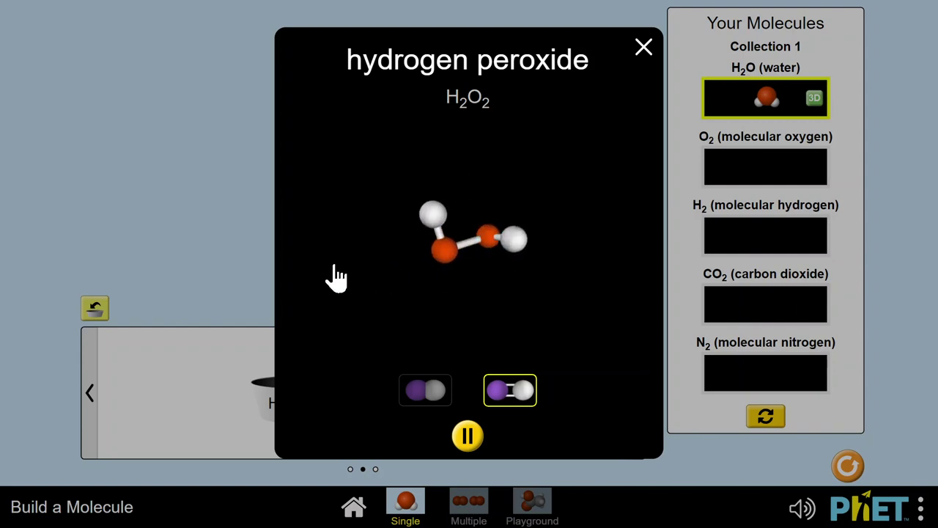
click(647, 51)
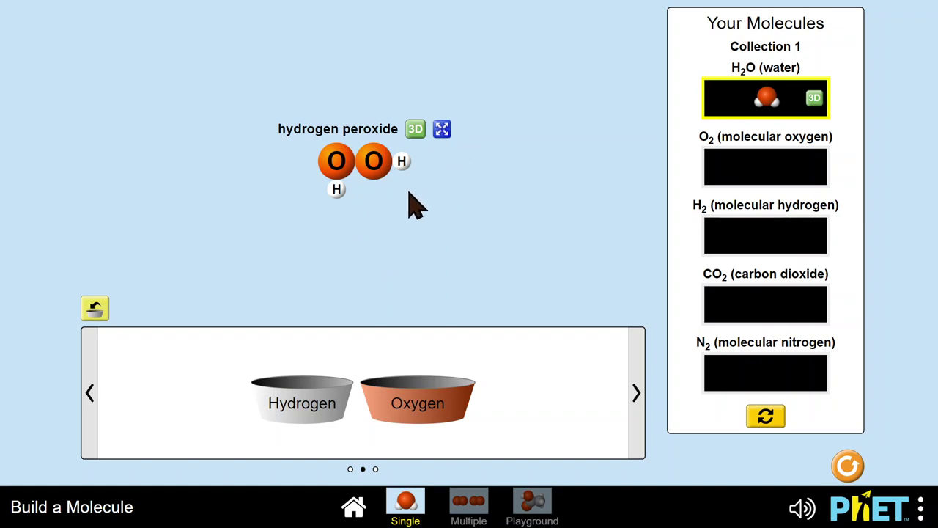
Step: Break up the hydrogen peroxide and collect its atoms as molecular hydrogen and molecular oxygen in the H2 and O2 boxes
click(442, 130)
drag(393, 180, 368, 181)
drag(327, 214, 708, 231)
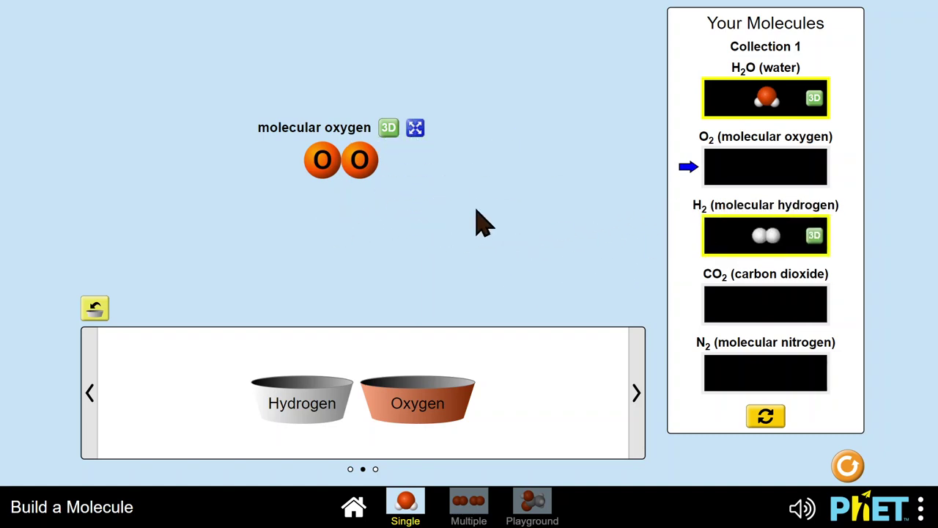
drag(367, 169, 742, 187)
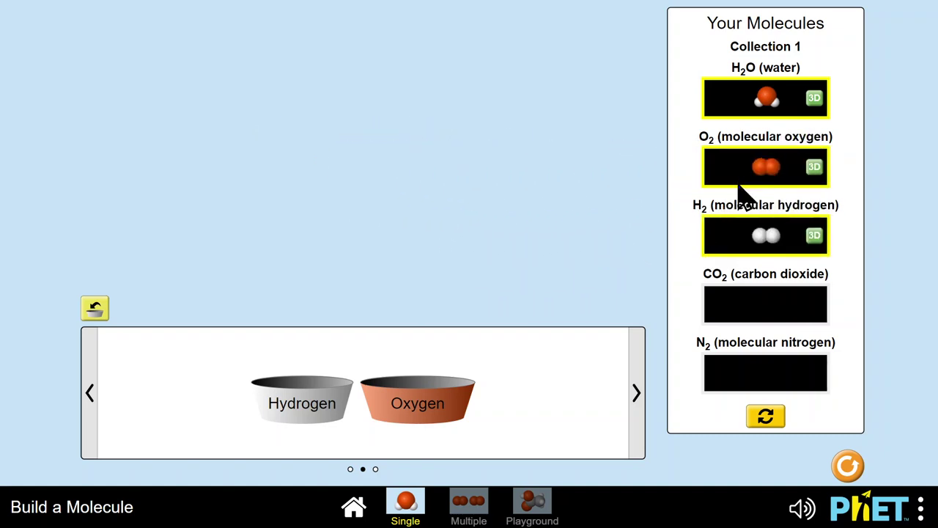
Step: Switch to the carbon, oxygen and nitrogen kit and place one atom of each in the play area
click(634, 403)
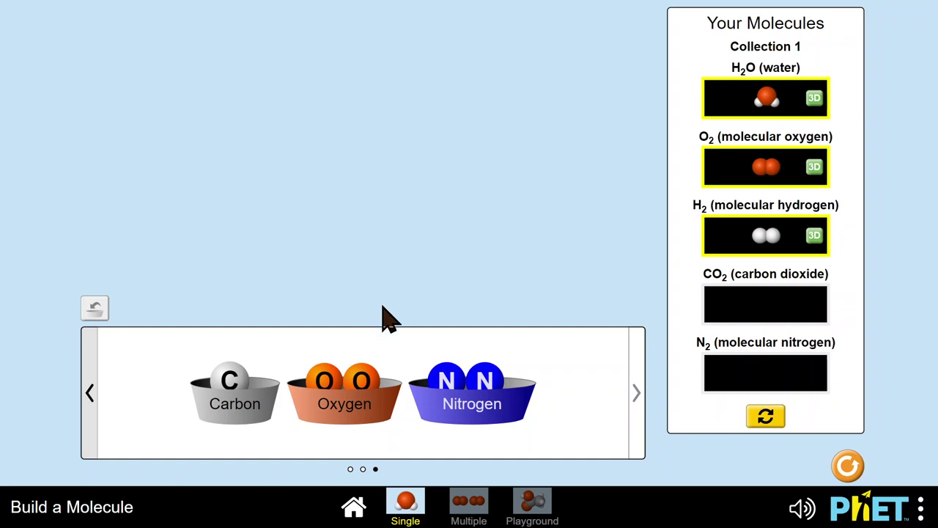
drag(230, 382, 387, 146)
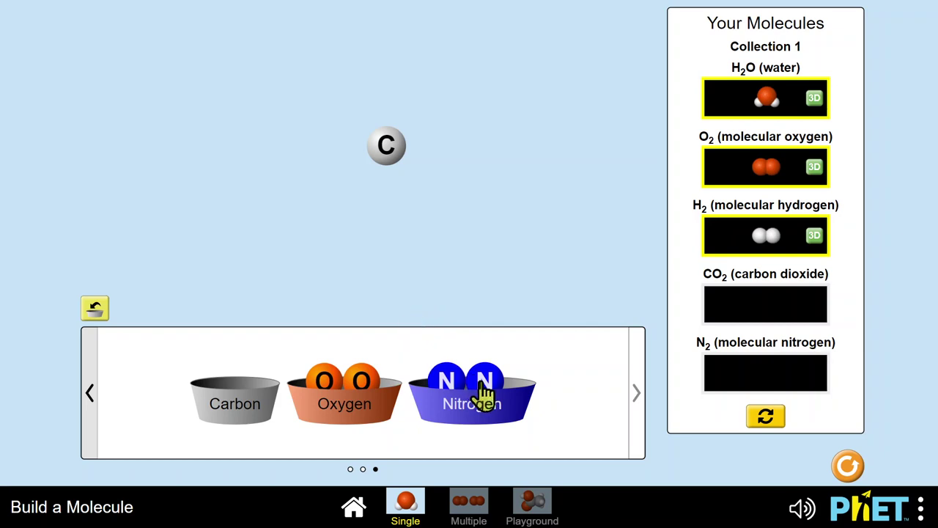
drag(478, 389, 498, 156)
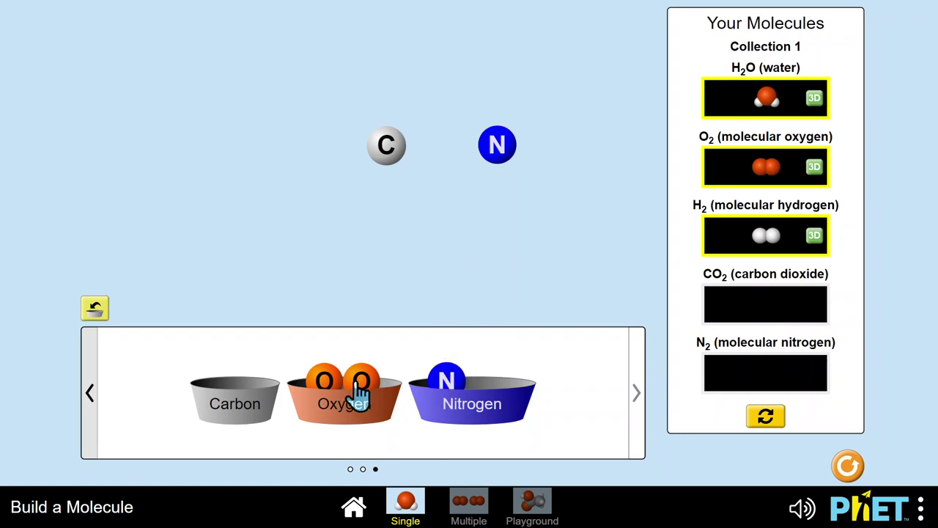
drag(361, 392, 257, 175)
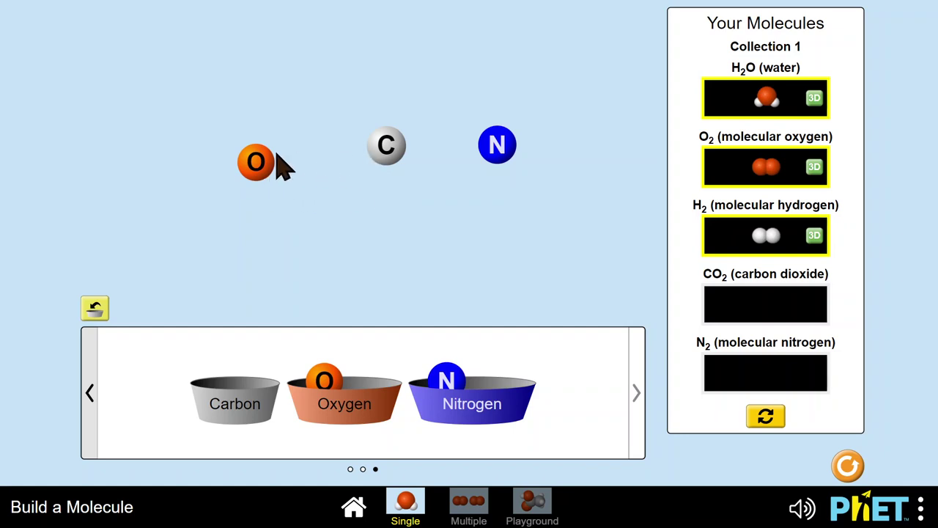
Step: Rearrange the loose carbon, nitrogen and oxygen atoms in the play area, keeping them separate
drag(254, 163, 306, 203)
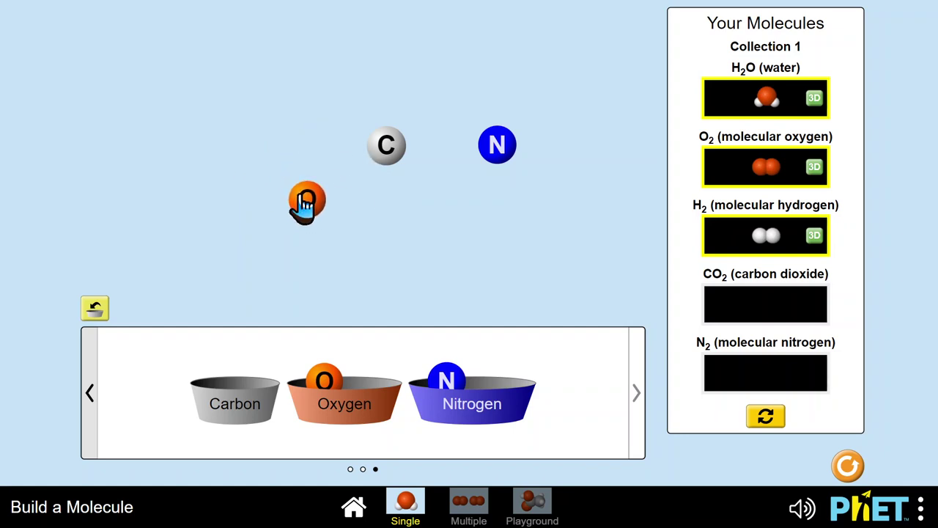
drag(385, 146, 381, 110)
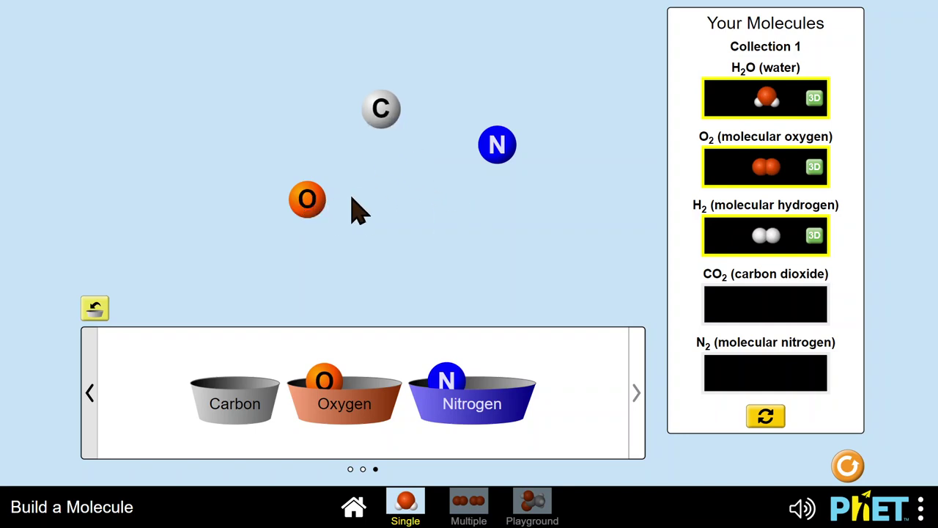
drag(309, 202, 335, 182)
drag(382, 113, 407, 57)
drag(496, 151, 504, 126)
drag(327, 192, 364, 196)
drag(401, 66, 398, 101)
drag(505, 122, 501, 150)
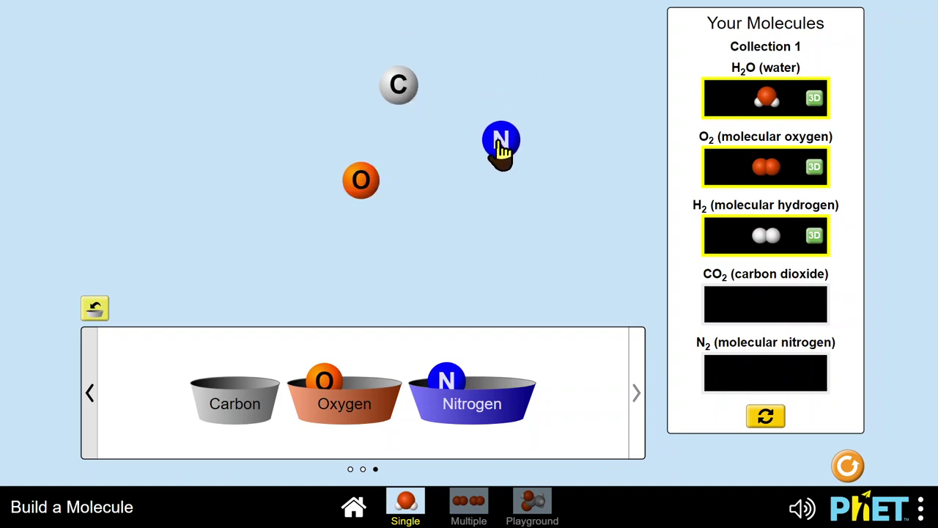
drag(376, 189, 402, 187)
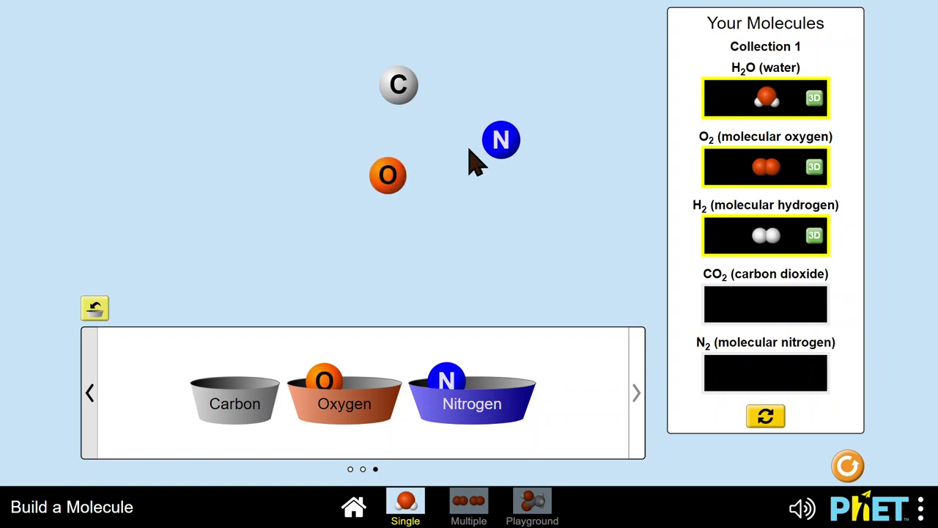
Step: Line up the atoms with nitrogen between carbon and oxygen, and join them into a C-N-O chain
drag(411, 96, 304, 171)
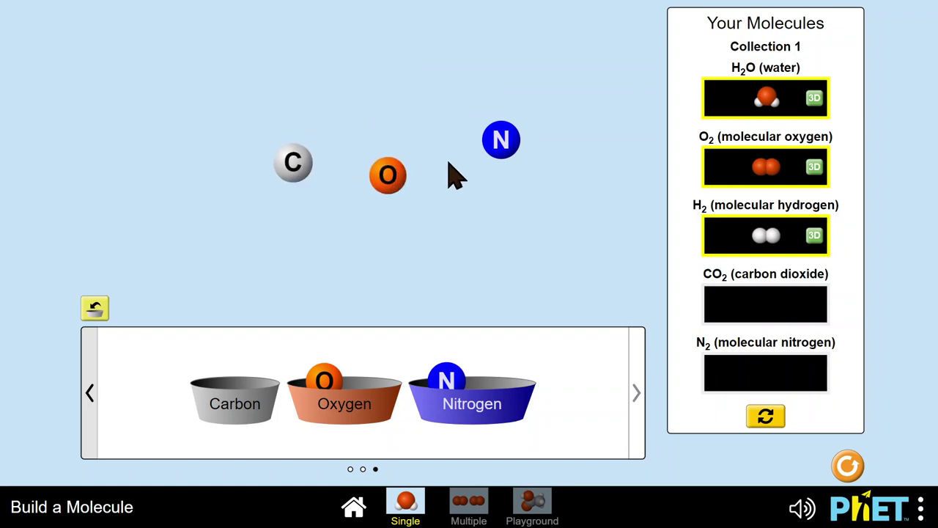
drag(390, 188, 465, 214)
drag(500, 155, 386, 198)
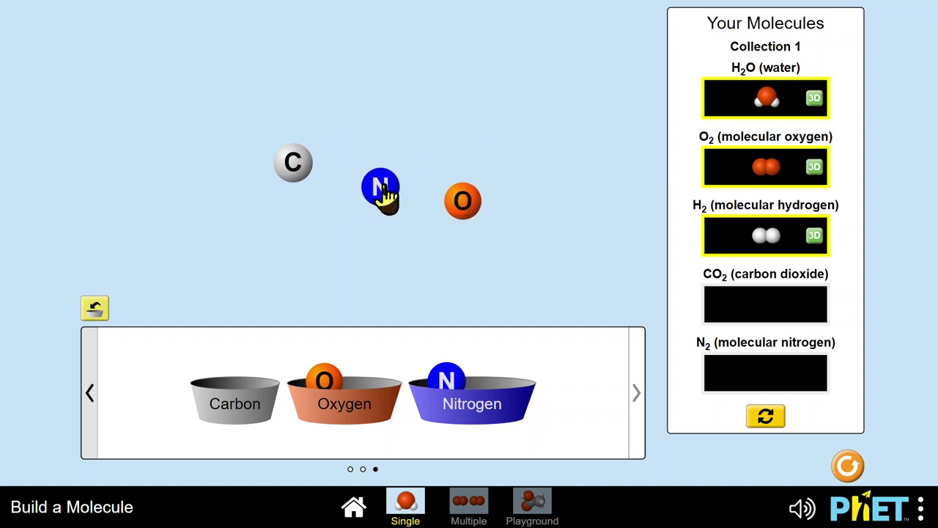
drag(453, 214, 464, 179)
drag(394, 198, 372, 180)
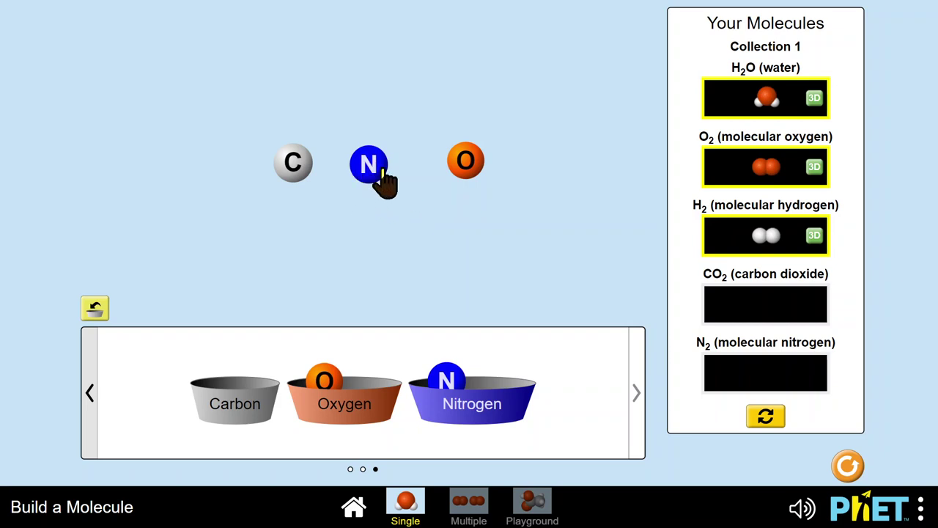
drag(373, 170, 338, 174)
drag(469, 163, 366, 165)
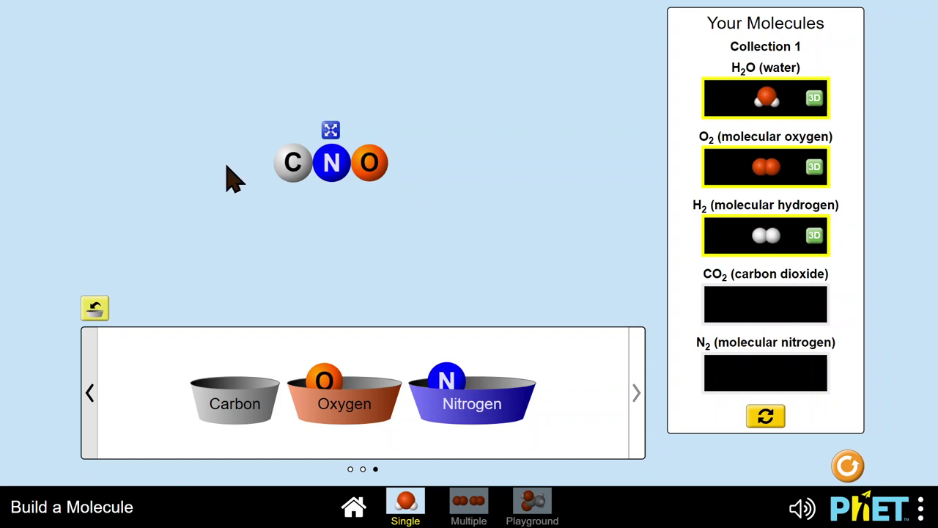
drag(331, 172, 405, 167)
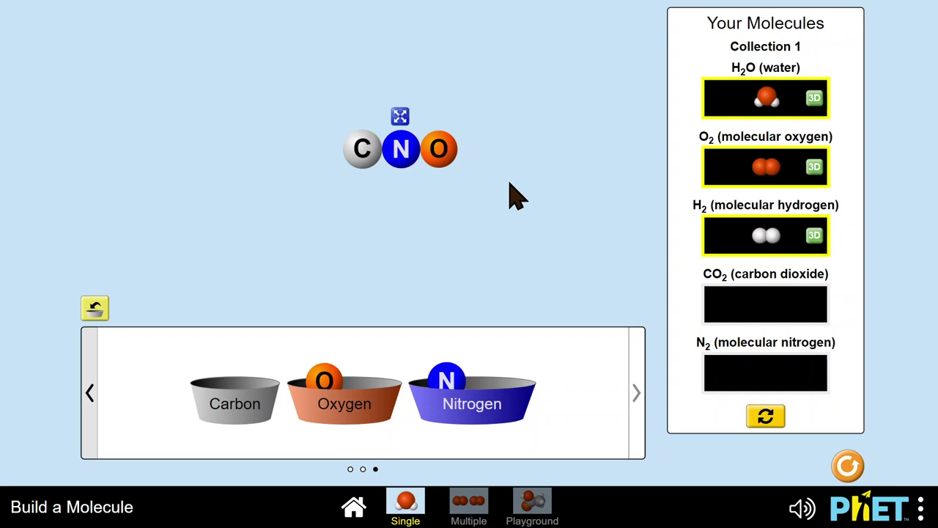
Step: Break the C-N-O chain apart and return all its atoms to their buckets
click(401, 116)
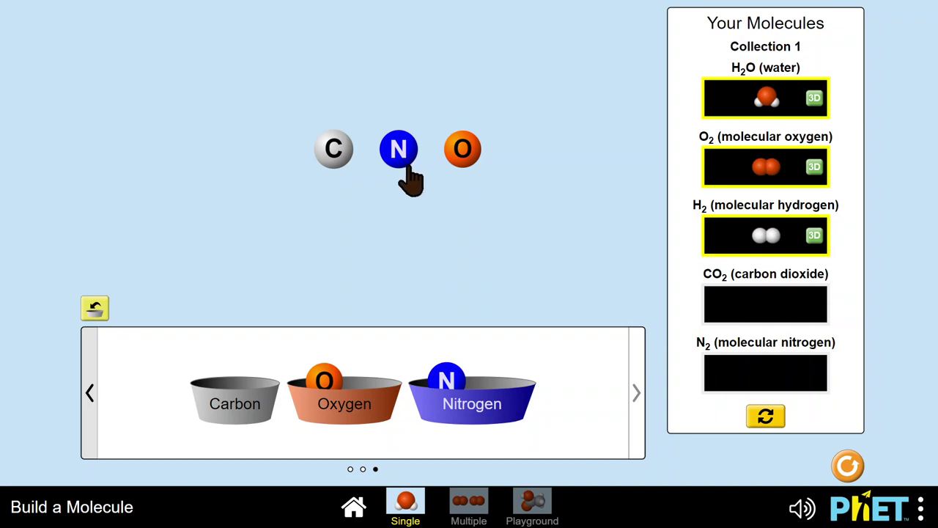
drag(398, 154, 444, 333)
click(94, 309)
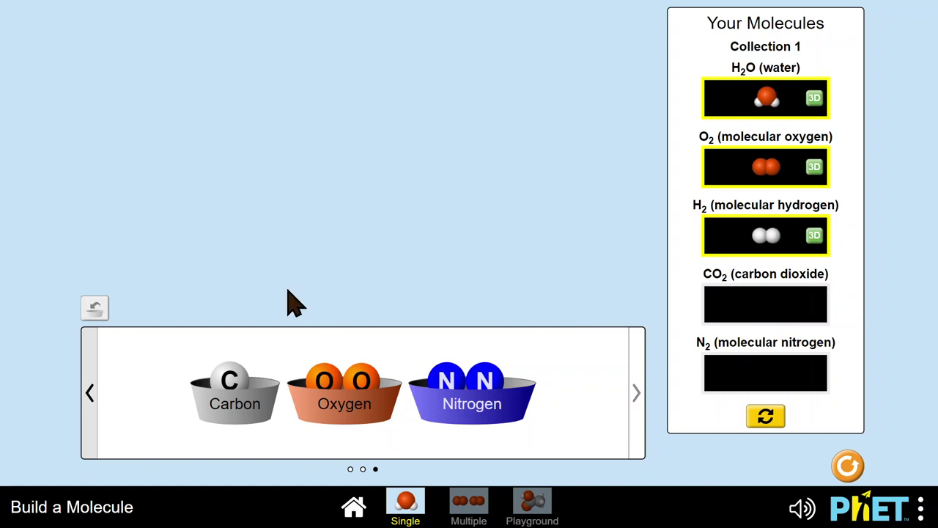
Step: Build carbon dioxide by attaching one oxygen atom to each side of a carbon atom
drag(227, 389, 371, 168)
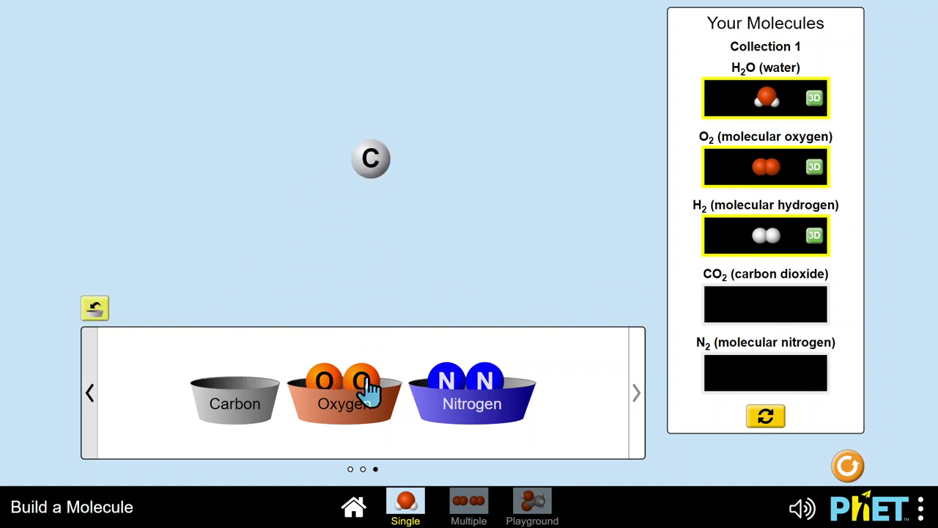
drag(366, 390, 461, 173)
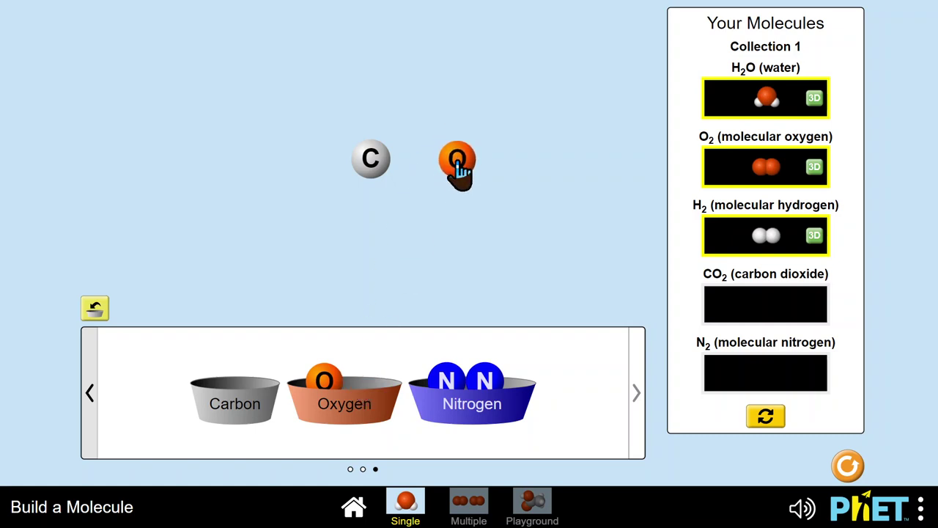
drag(324, 382, 269, 172)
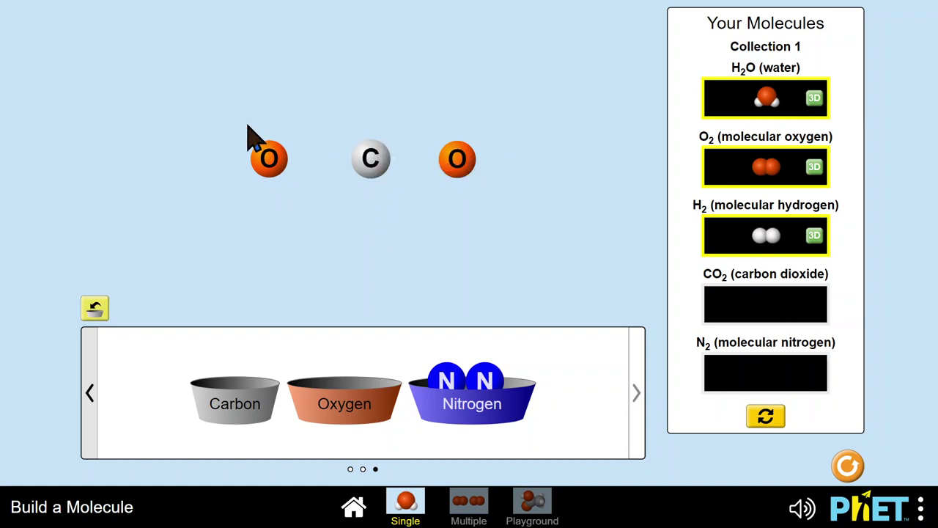
drag(462, 170, 412, 170)
drag(271, 173, 346, 176)
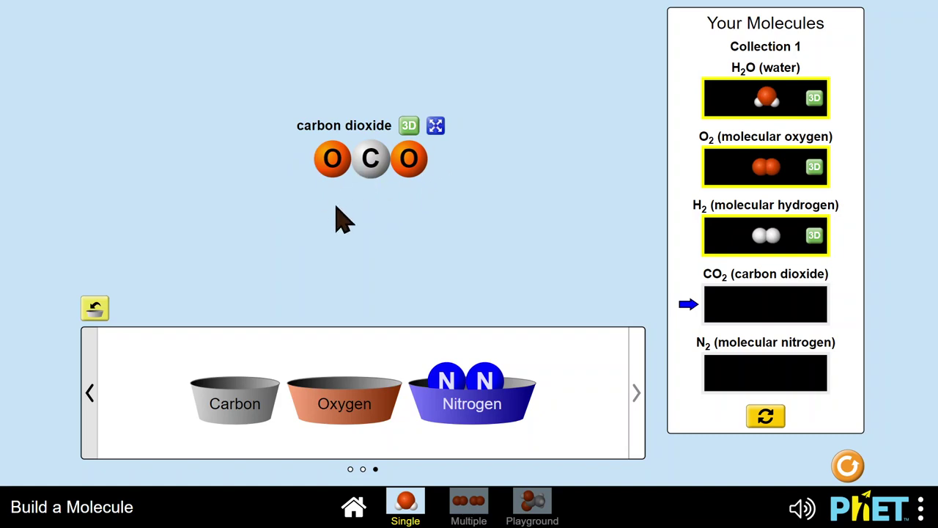
Step: Rotate the carbon dioxide molecule in the 3D view, and collect it in the CO2 box
click(415, 132)
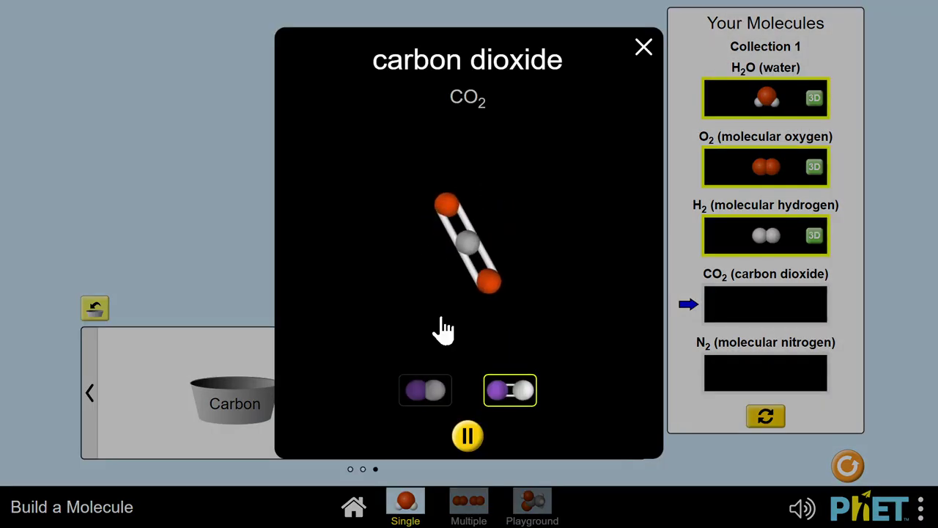
drag(347, 297, 550, 303)
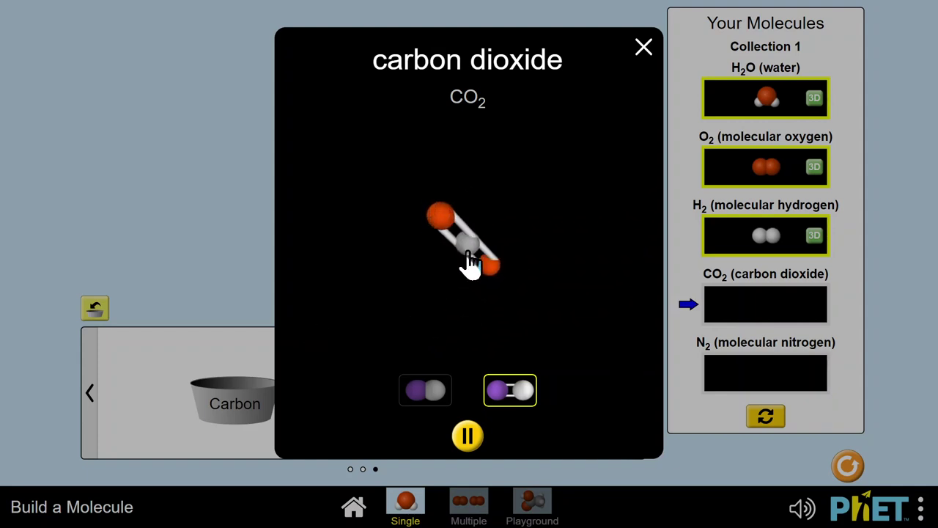
click(645, 46)
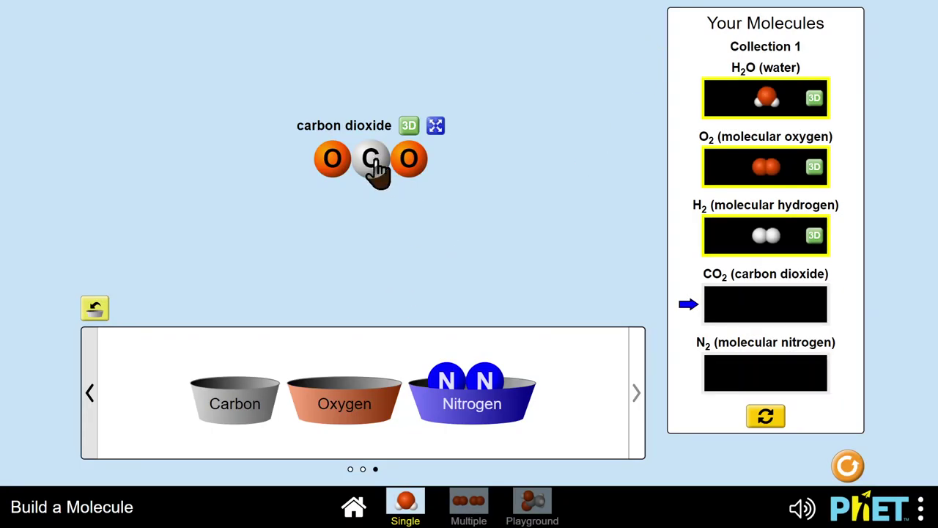
drag(374, 169, 741, 304)
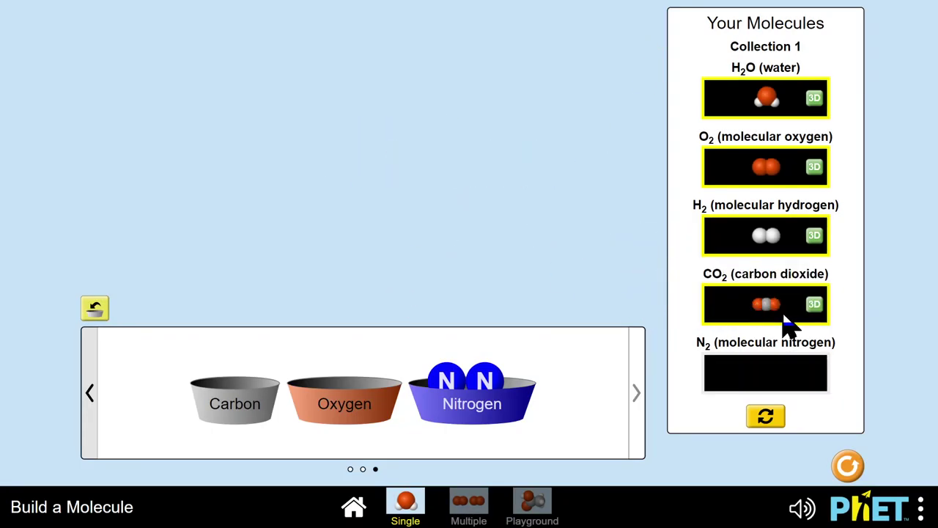
Step: Build molecular nitrogen from two nitrogen atoms and examine its bond from several angles in the 3D view
drag(484, 380, 477, 191)
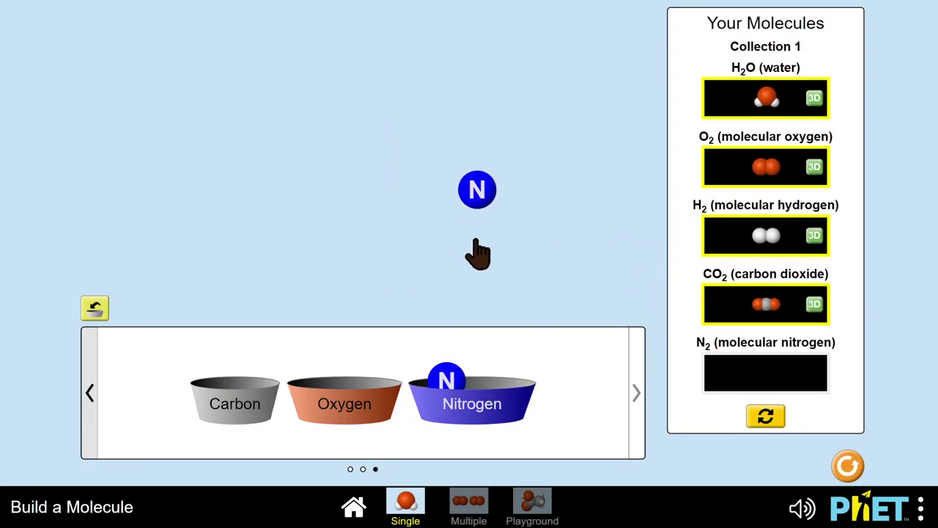
drag(450, 381, 473, 194)
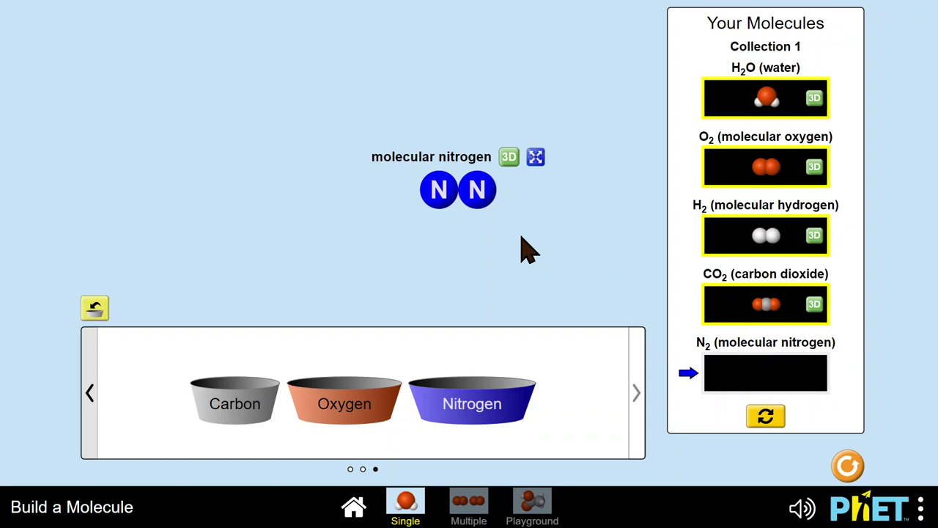
click(509, 158)
drag(459, 231, 449, 322)
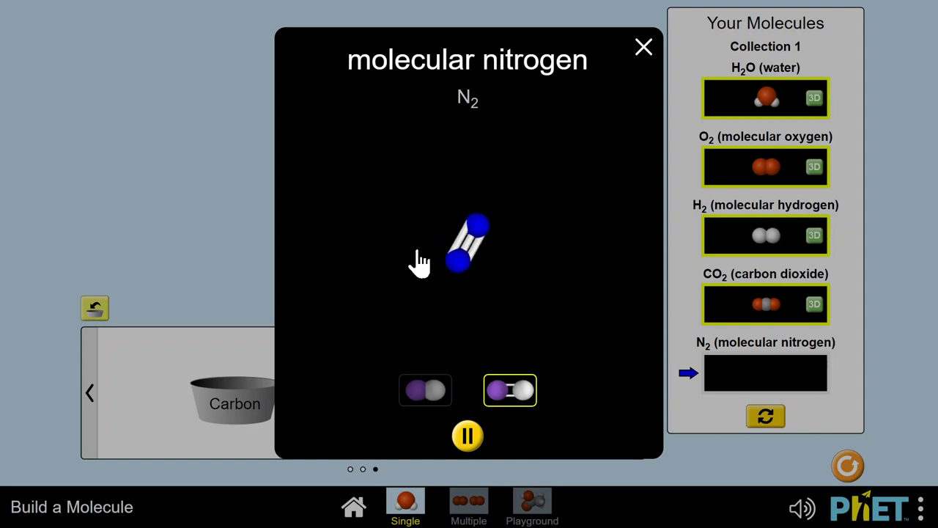
drag(473, 232, 429, 219)
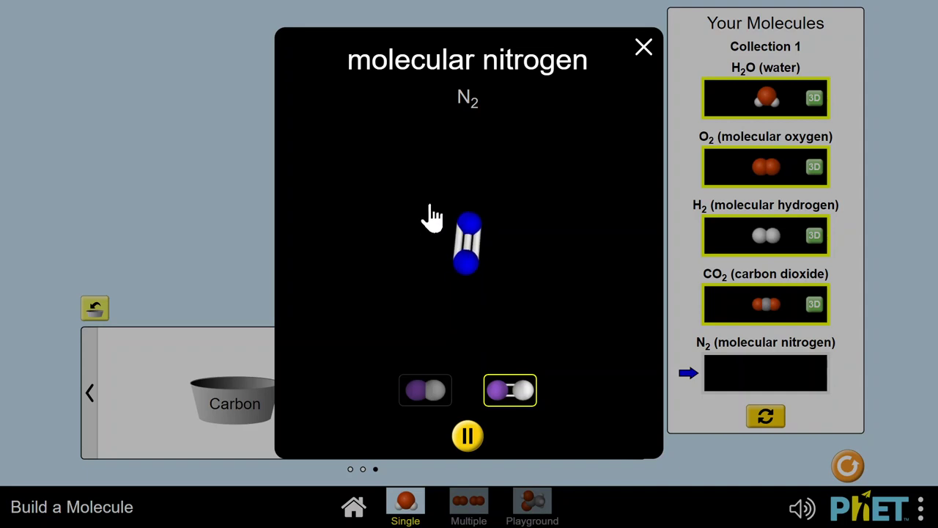
drag(469, 267, 388, 285)
click(644, 47)
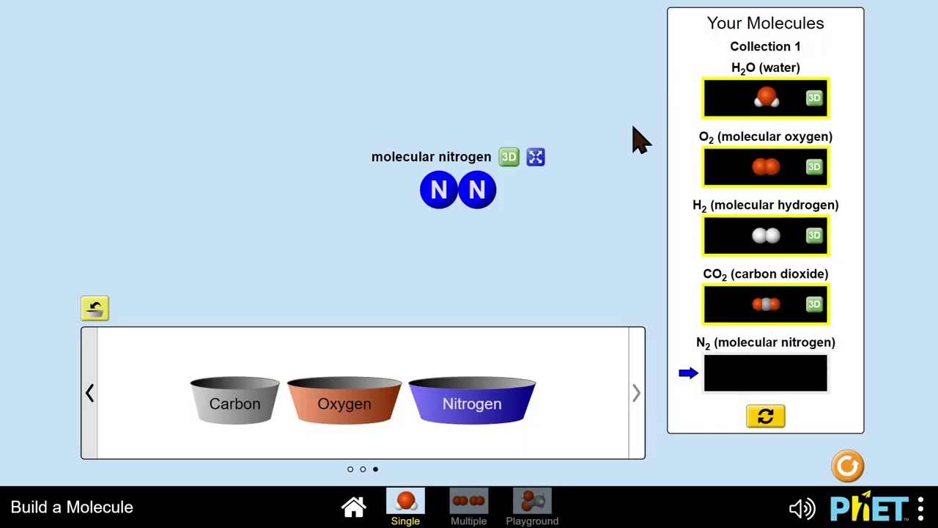
Step: Collect the molecular nitrogen in the N2 box and advance to Collection 2
drag(454, 182, 735, 385)
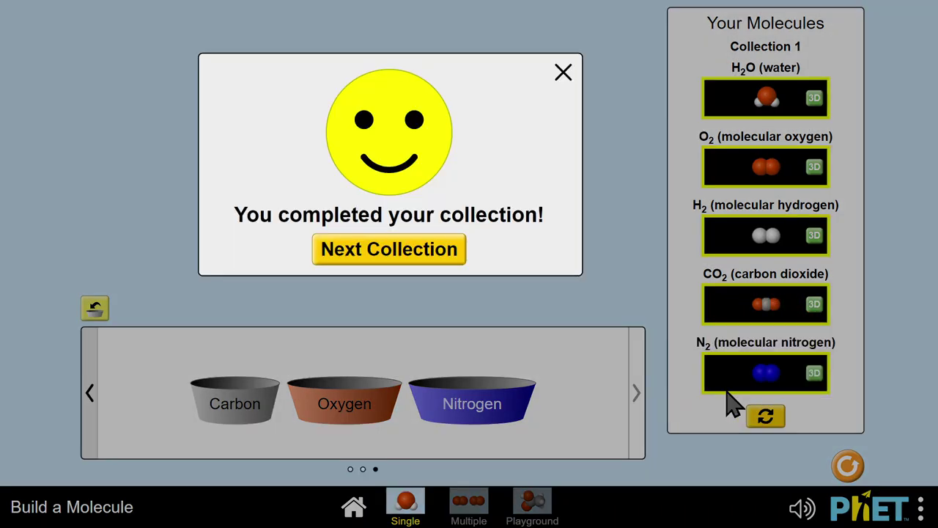
click(406, 261)
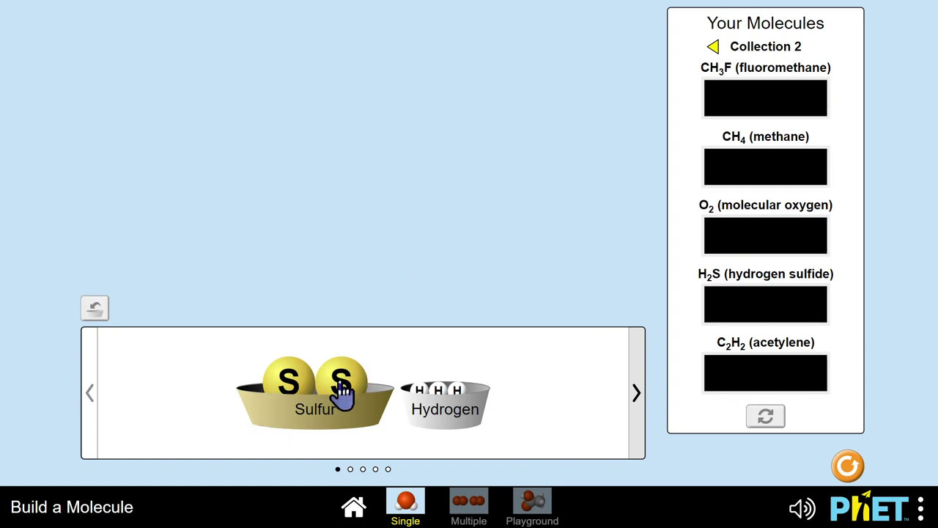
Step: Build hydrogen sulfide by attaching two hydrogen atoms to opposite sides of a sulfur atom
drag(341, 392, 420, 133)
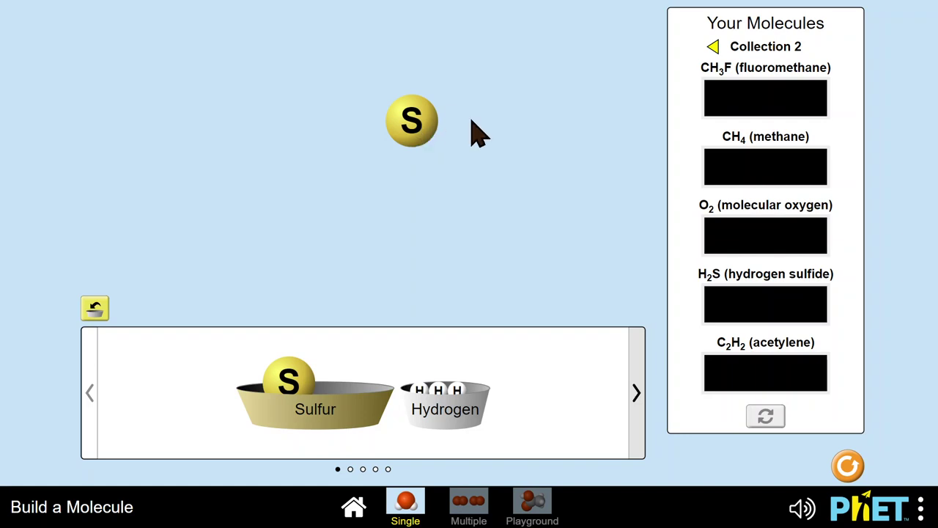
drag(462, 415, 434, 148)
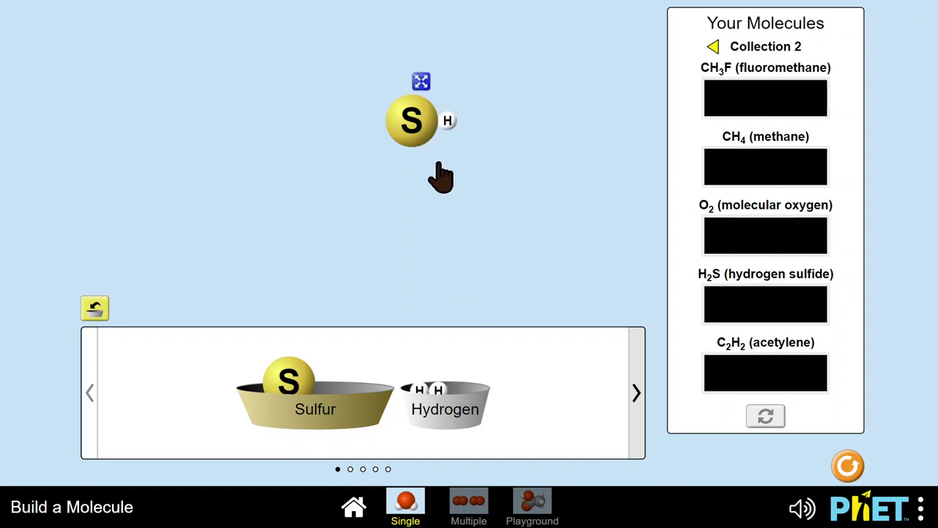
drag(436, 392, 407, 161)
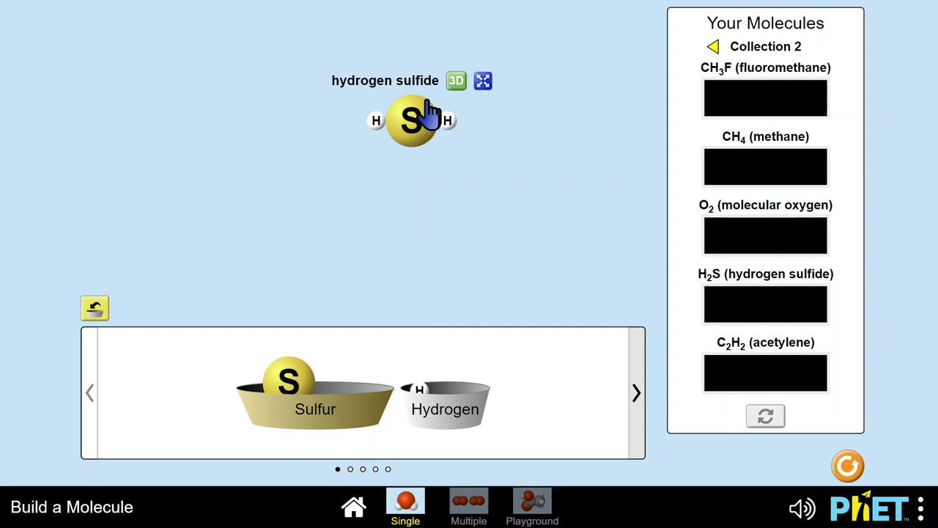
Step: View the hydrogen sulfide molecule in 3D, and collect it in the H2S box
click(455, 80)
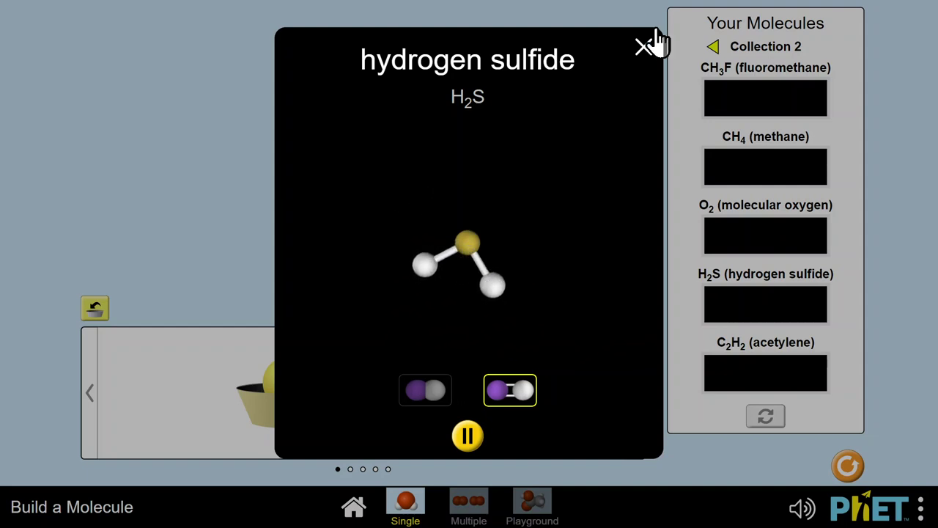
click(644, 53)
drag(416, 132, 755, 315)
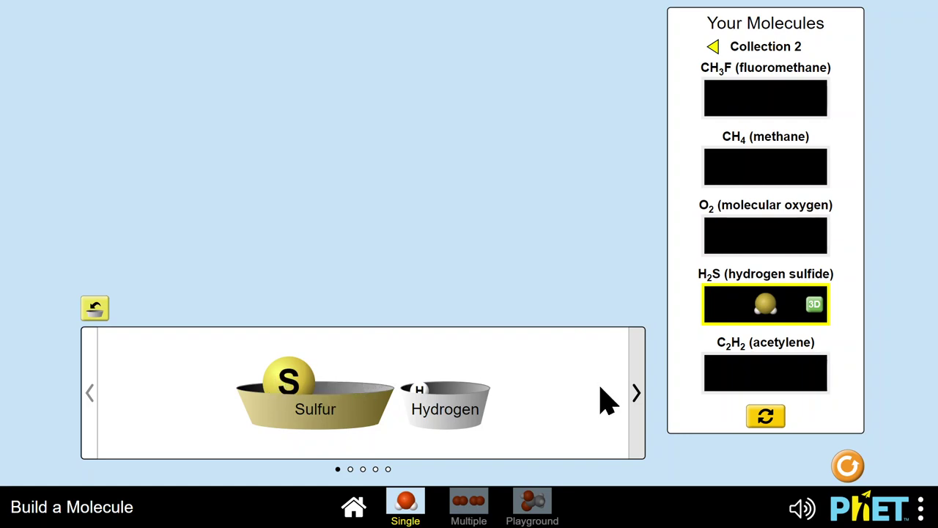
Step: Switch to the carbon and hydrogen kit and build methane by bonding four hydrogen atoms around the carbon atom
click(637, 402)
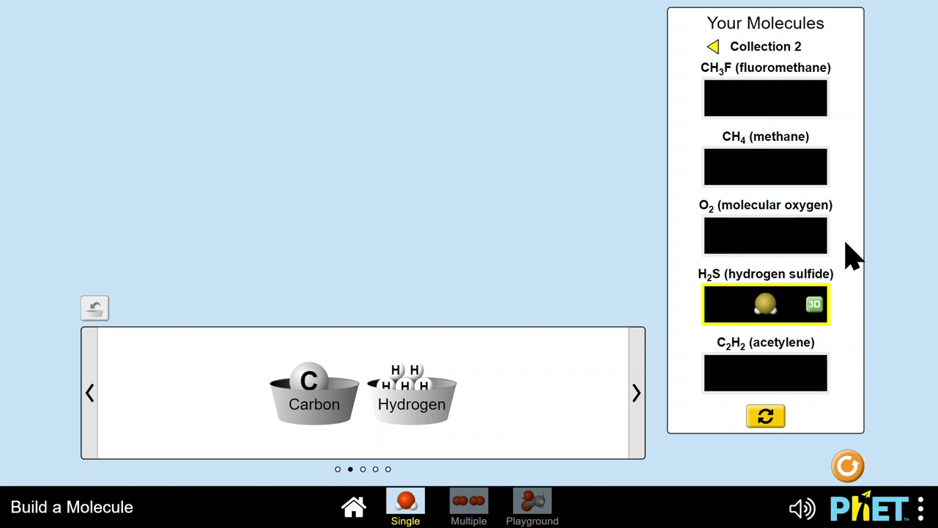
drag(310, 392, 404, 106)
drag(412, 371, 390, 171)
drag(423, 385, 468, 204)
drag(405, 386, 430, 233)
drag(408, 171, 387, 121)
click(430, 213)
drag(424, 227, 426, 132)
drag(471, 206, 429, 170)
drag(326, 233, 414, 77)
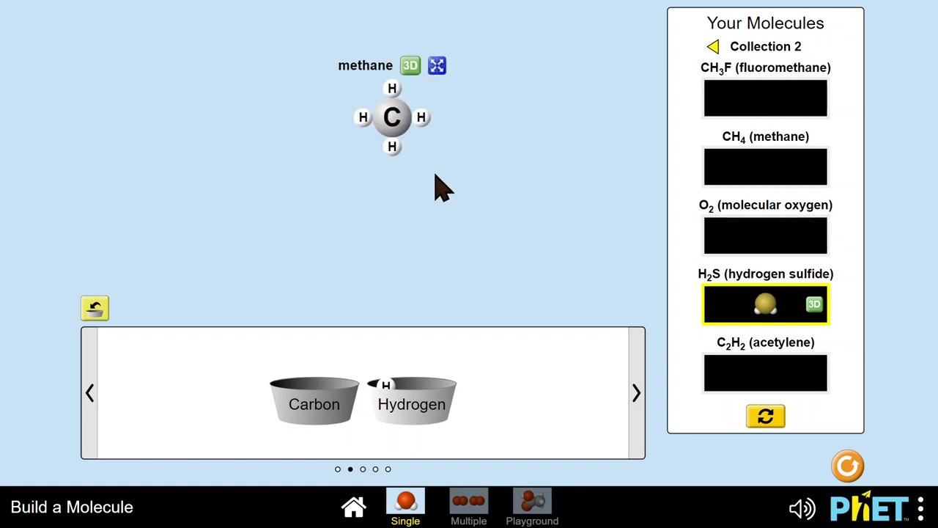
Step: Try to attach a fifth hydrogen atom to the methane molecule
drag(415, 420, 402, 123)
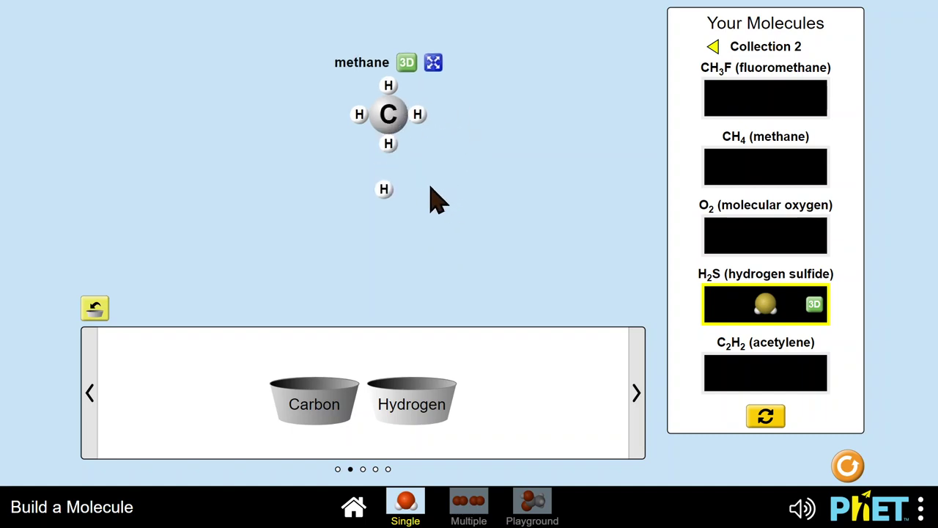
drag(394, 197, 408, 141)
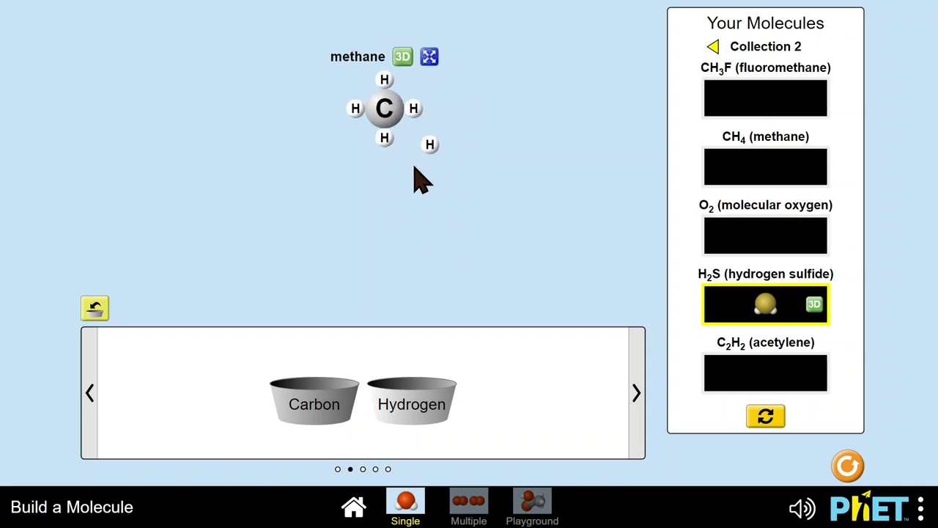
drag(460, 173, 405, 164)
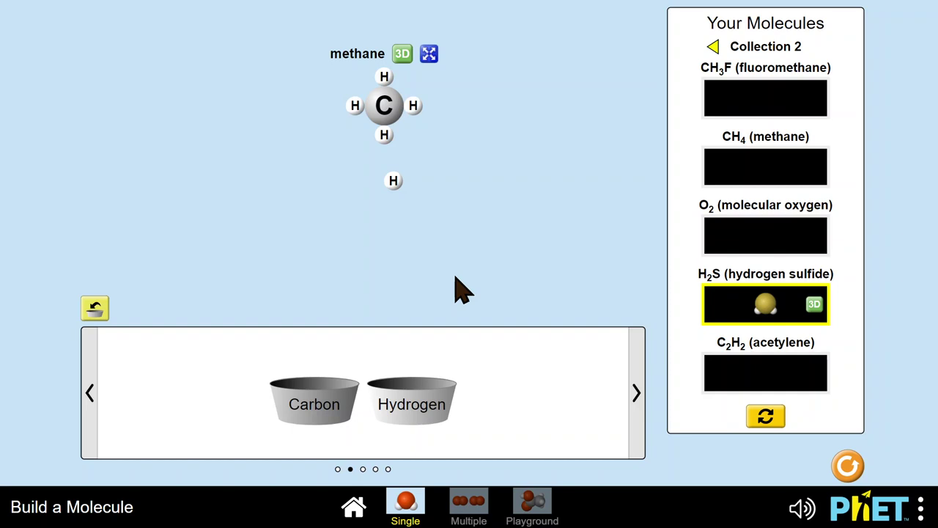
Step: Inspect the methane molecule in the 3D view, and return the spare hydrogen atom to its bucket
click(402, 57)
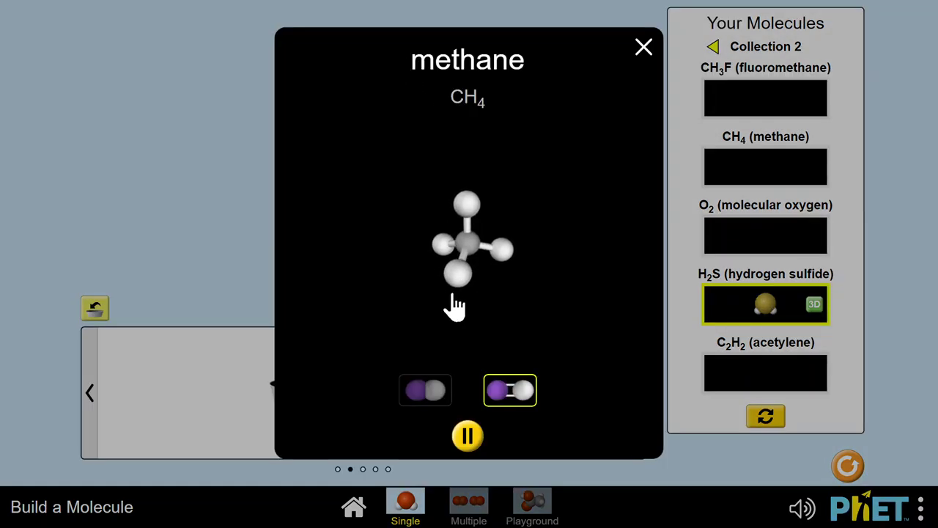
drag(389, 266, 410, 257)
drag(477, 252, 509, 220)
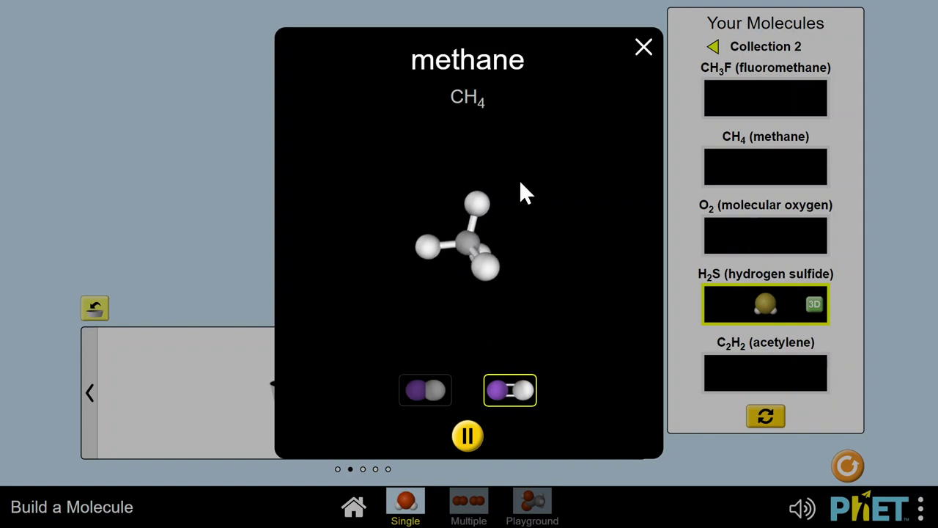
click(643, 48)
drag(396, 192, 373, 327)
drag(392, 113, 411, 213)
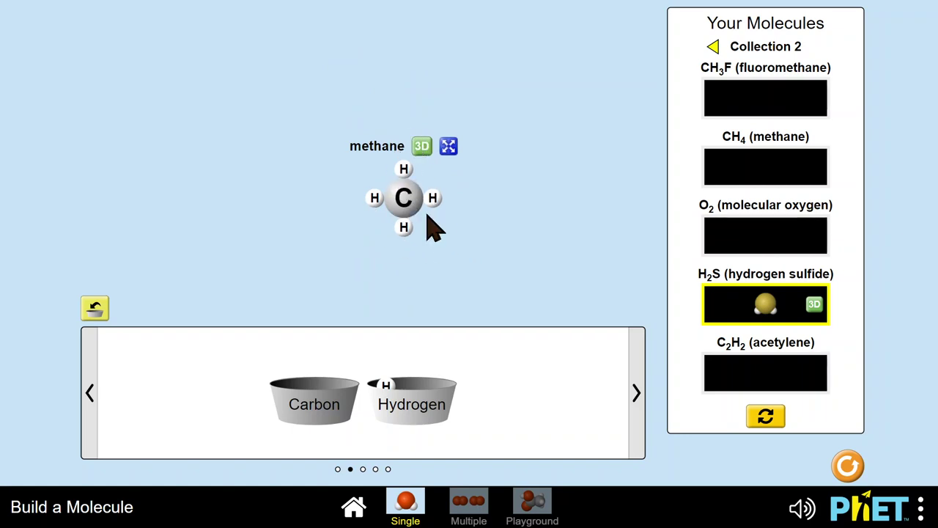
Step: Examine the methane's 3D shape from several angles, and collect the molecule in the CH4 box
click(422, 148)
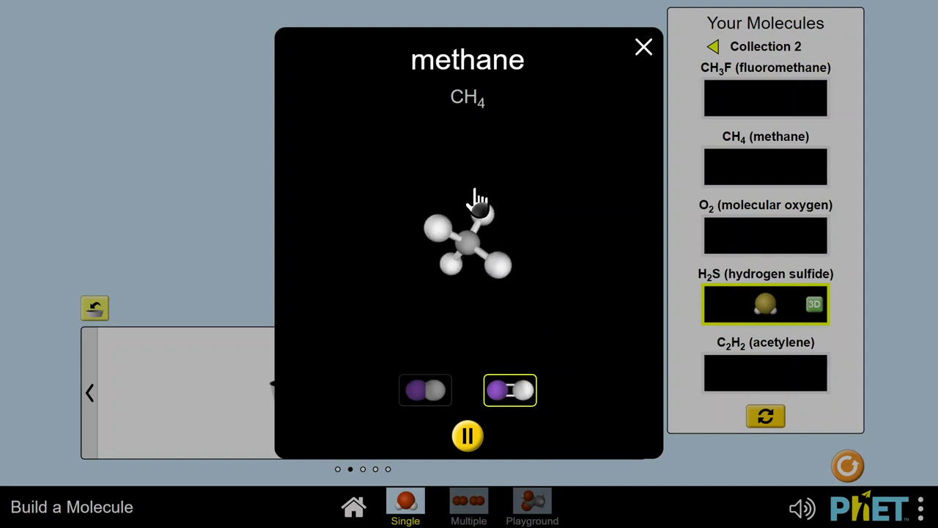
click(643, 48)
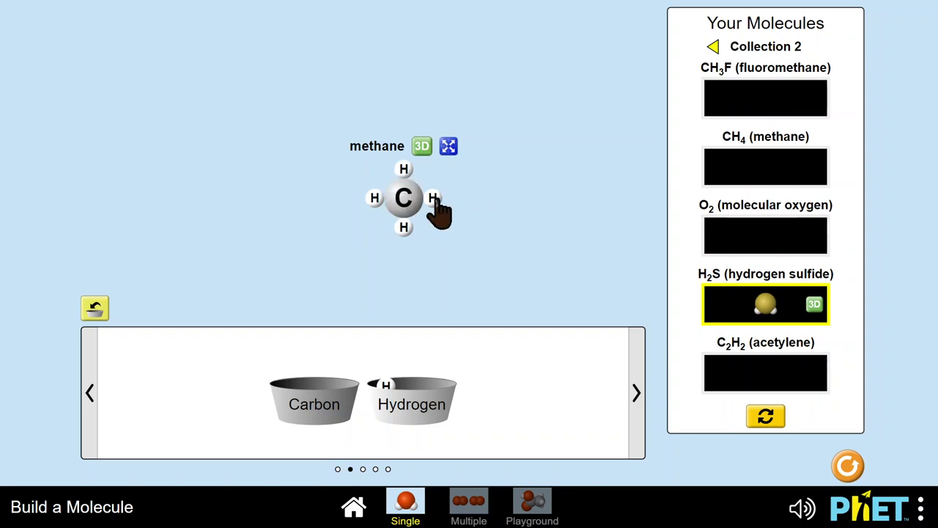
click(422, 147)
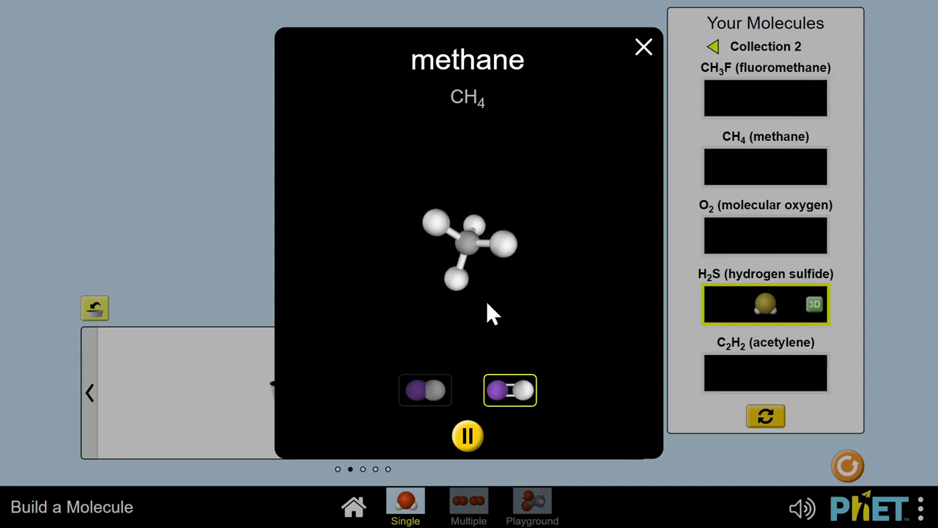
key(XF86AudioLowerVolume)
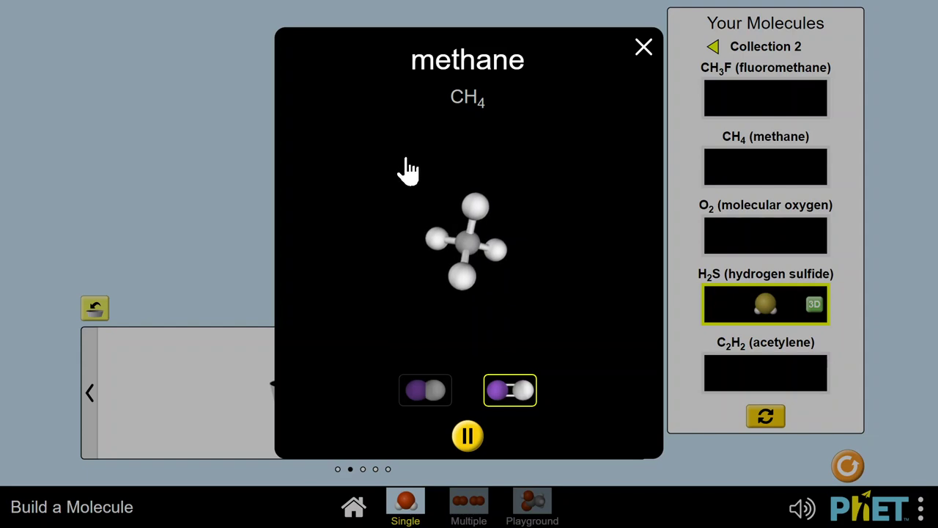
drag(408, 170, 492, 279)
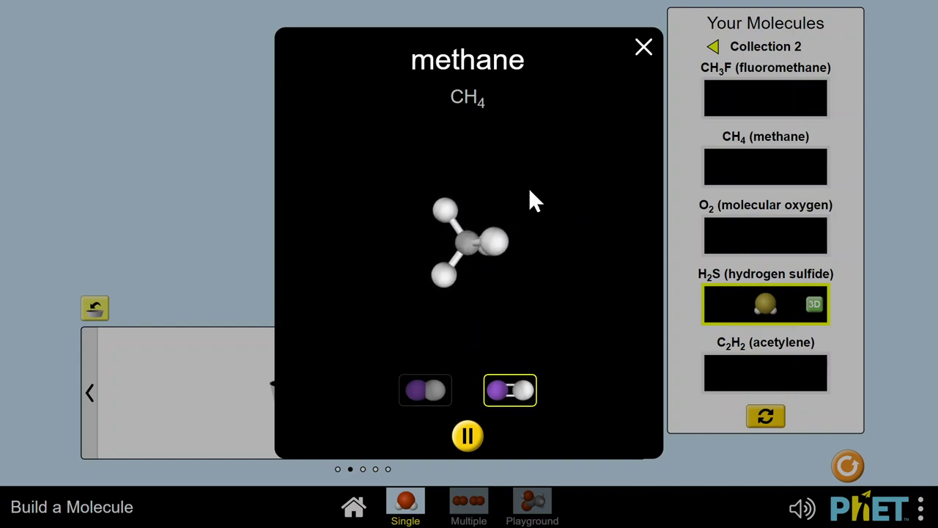
click(643, 50)
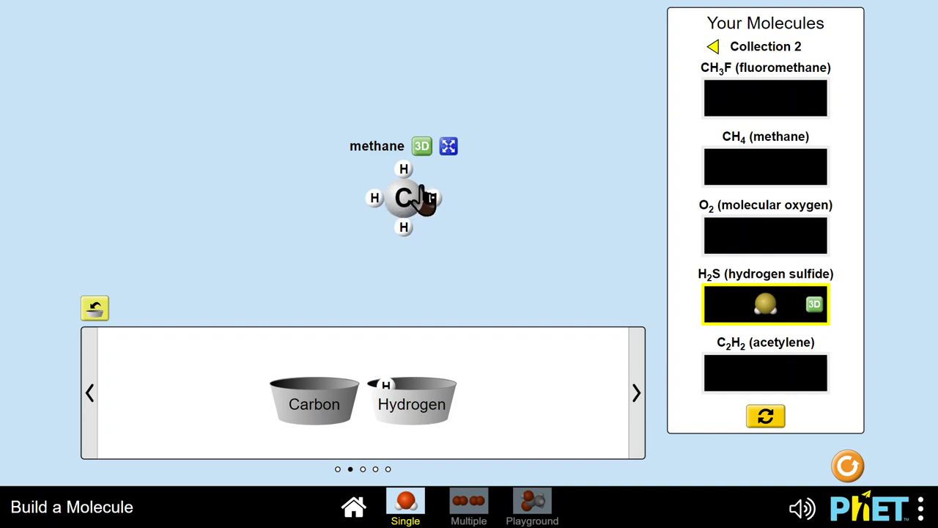
drag(417, 221, 743, 180)
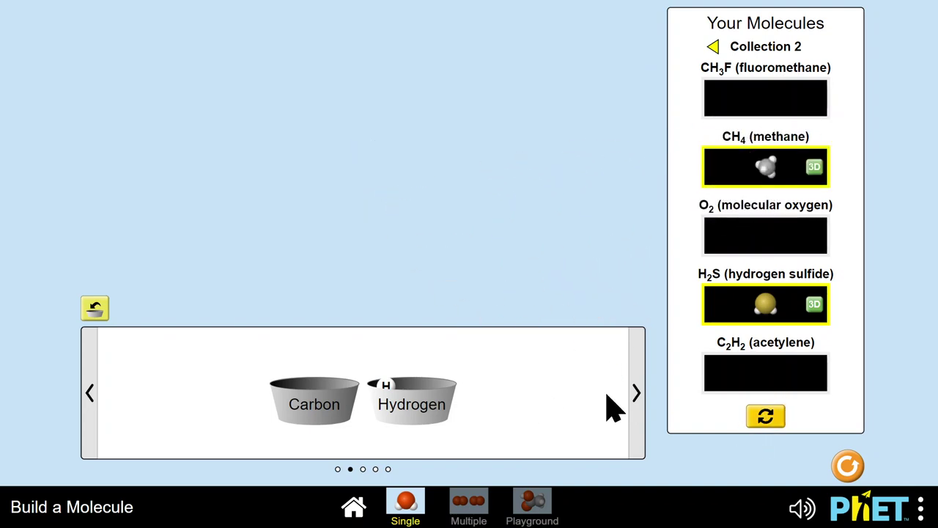
Step: Switch to the fluorine kit and build fluoromethane by bonding three hydrogen atoms and one fluorine atom to the carbon
click(637, 400)
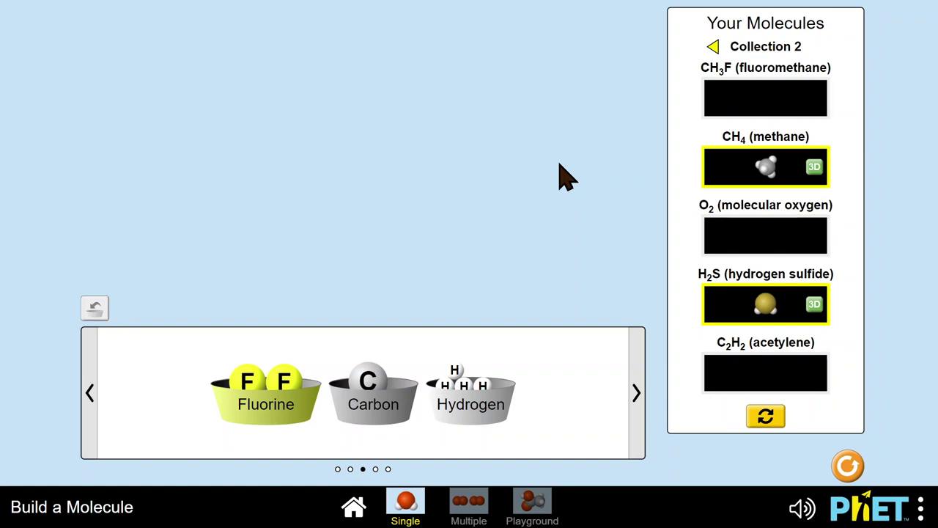
drag(369, 379, 389, 182)
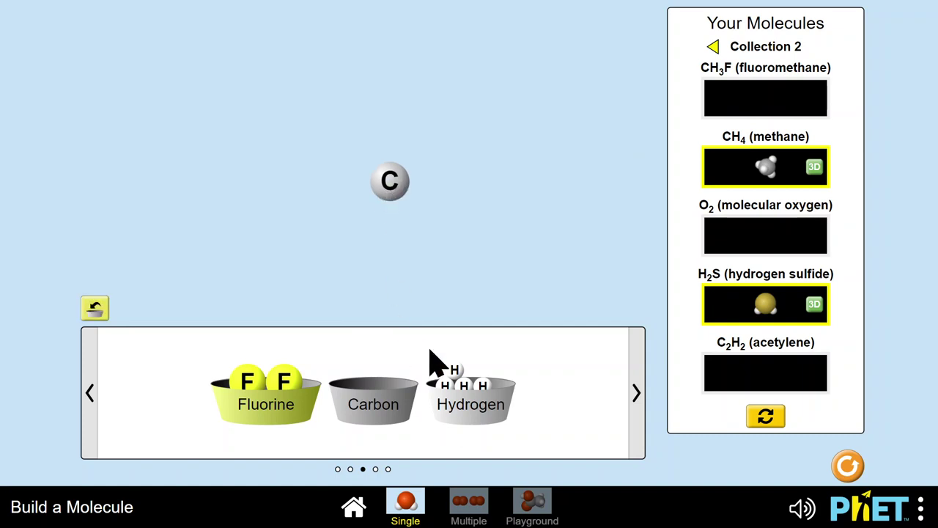
drag(455, 370, 418, 236)
drag(462, 387, 461, 183)
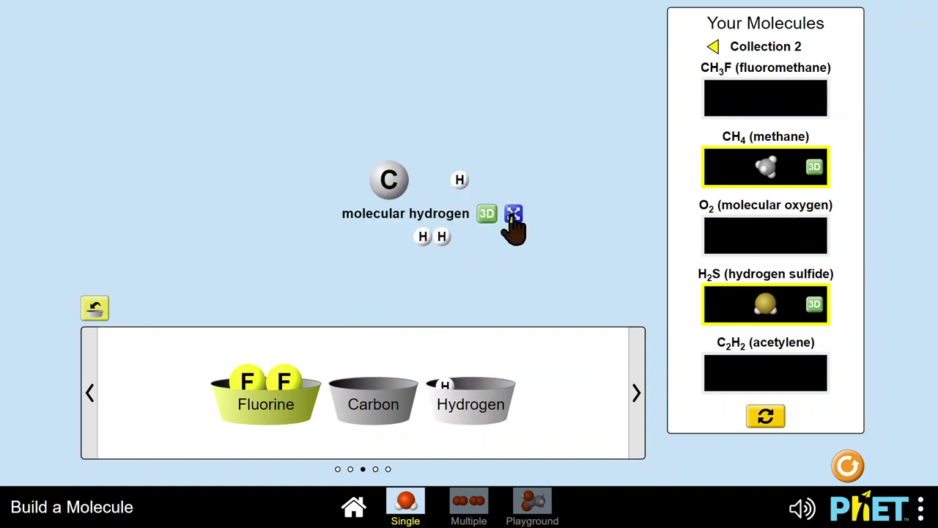
click(514, 214)
drag(408, 237, 390, 209)
drag(459, 181, 389, 151)
drag(456, 236, 418, 182)
drag(284, 377, 357, 184)
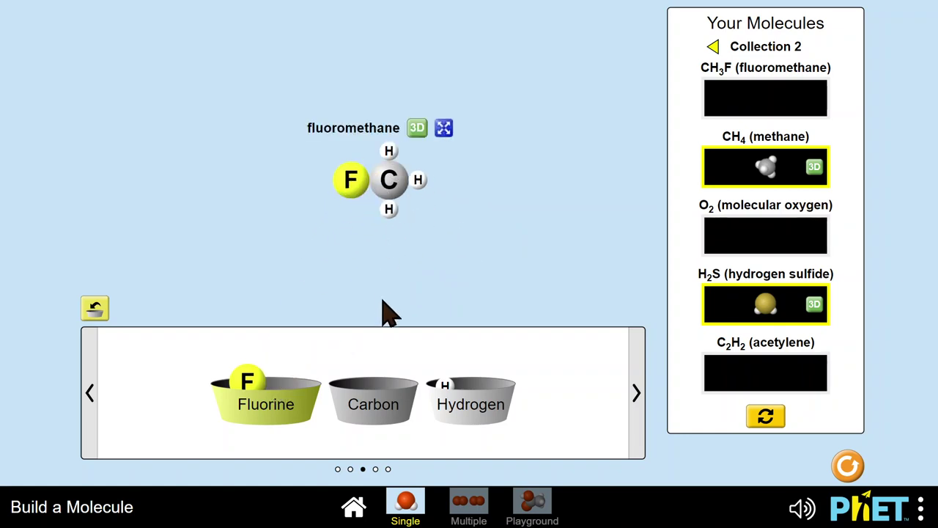
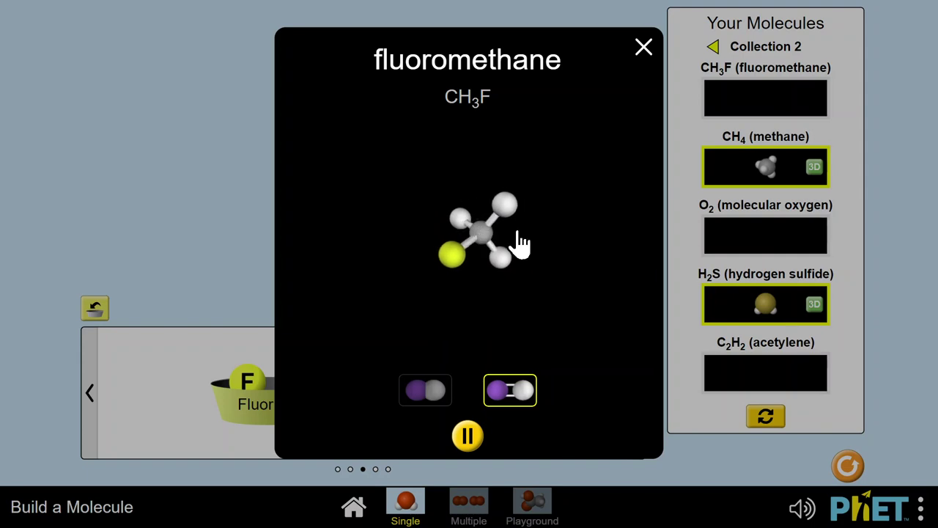
Step: Collect the fluoromethane in the CH3F box, and build molecular oxygen from two oxygen atoms for the O2 box
click(645, 46)
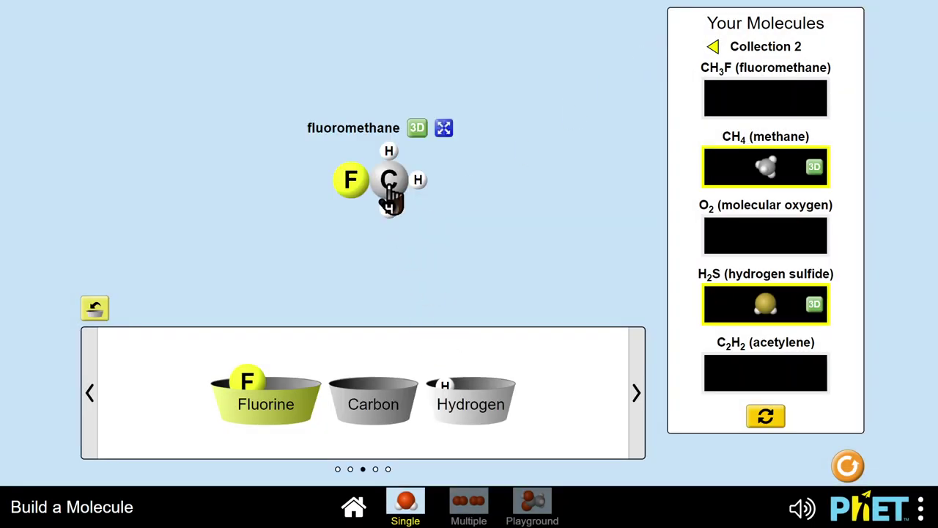
drag(381, 187, 755, 99)
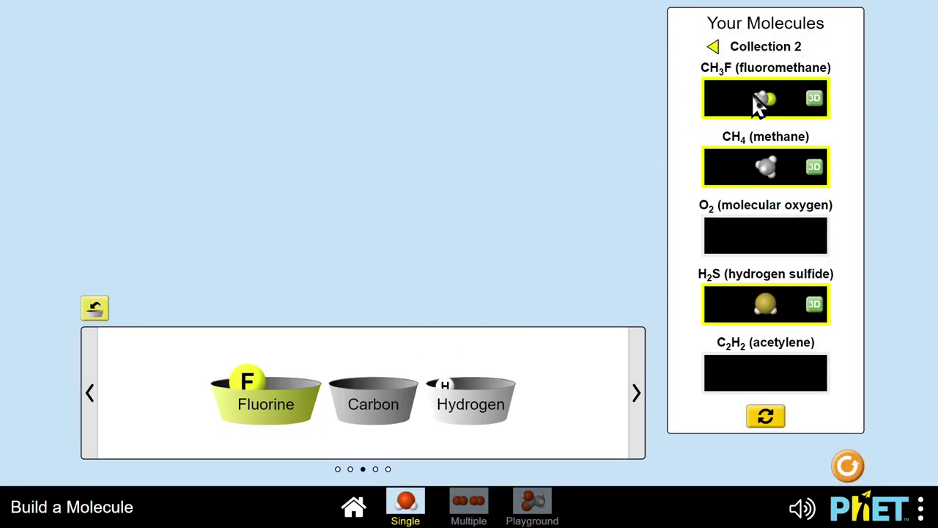
click(639, 418)
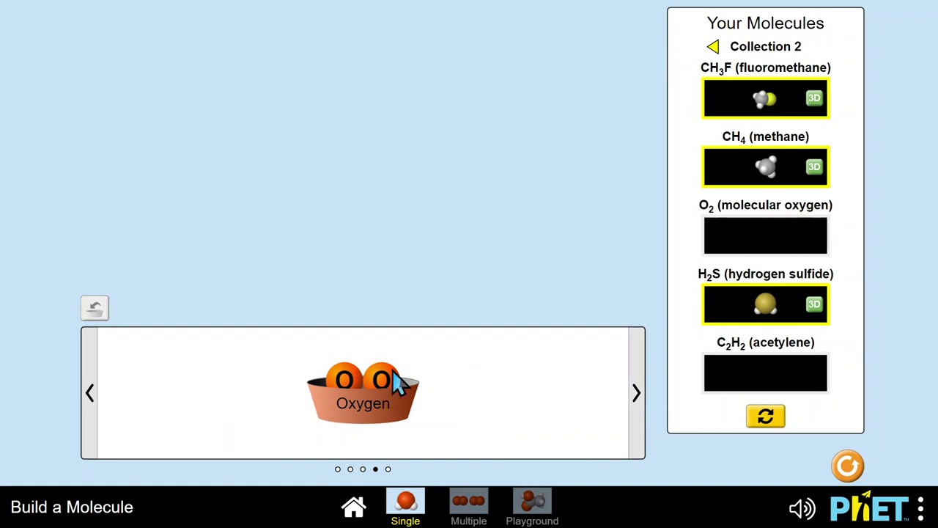
drag(381, 379, 740, 280)
Step: Bring in the last kit, join its two carbon atoms and attach both hydrogen atoms to the same carbon
click(634, 421)
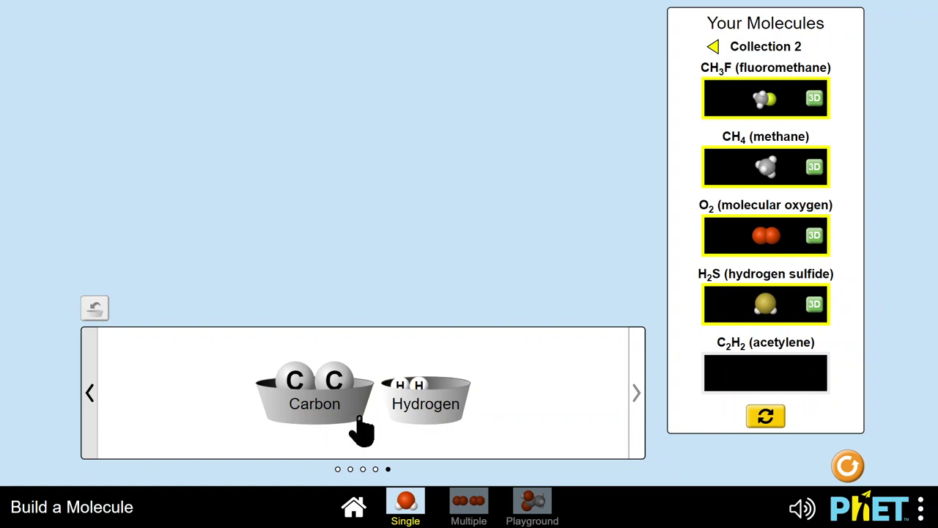
drag(339, 387, 426, 190)
drag(304, 381, 462, 189)
drag(419, 386, 531, 258)
drag(401, 385, 487, 184)
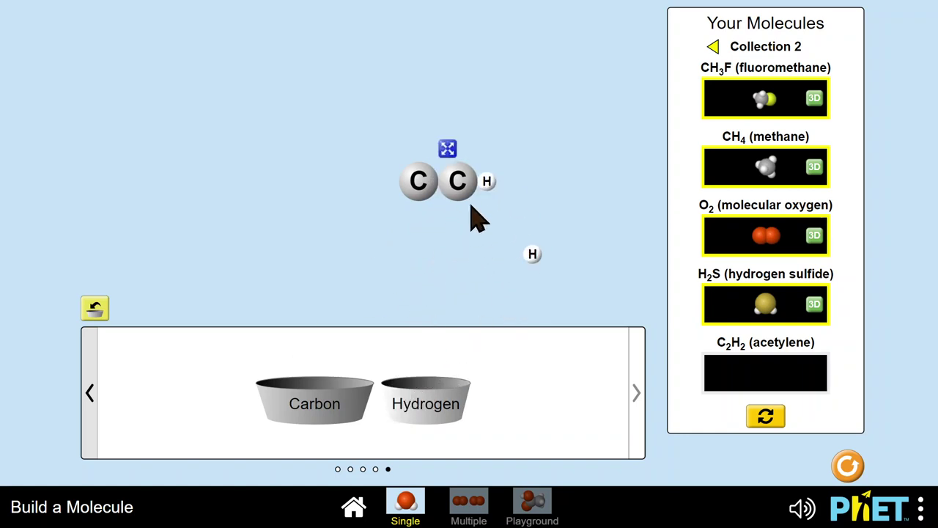
drag(535, 258, 480, 216)
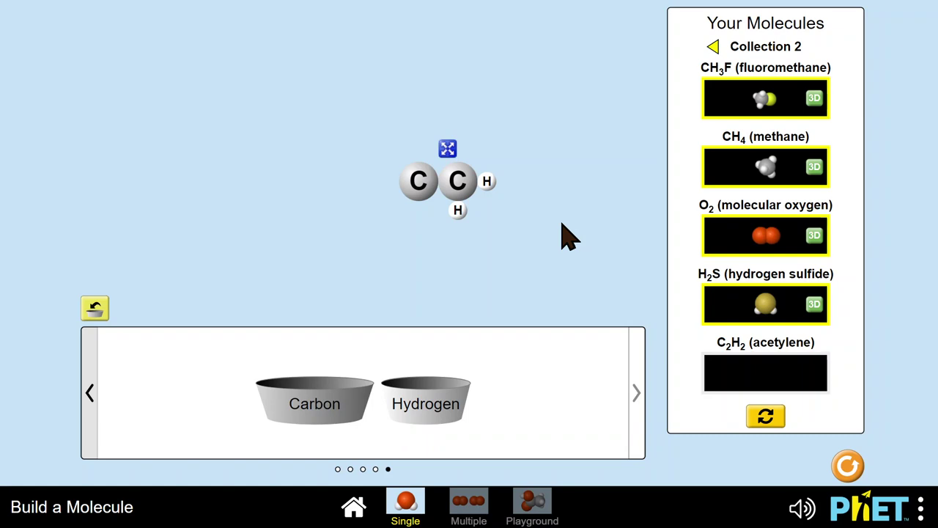
Step: Break the molecule apart, rejoin the two carbons and reattach both hydrogens to a single carbon
mouse_move(571, 1)
click(448, 150)
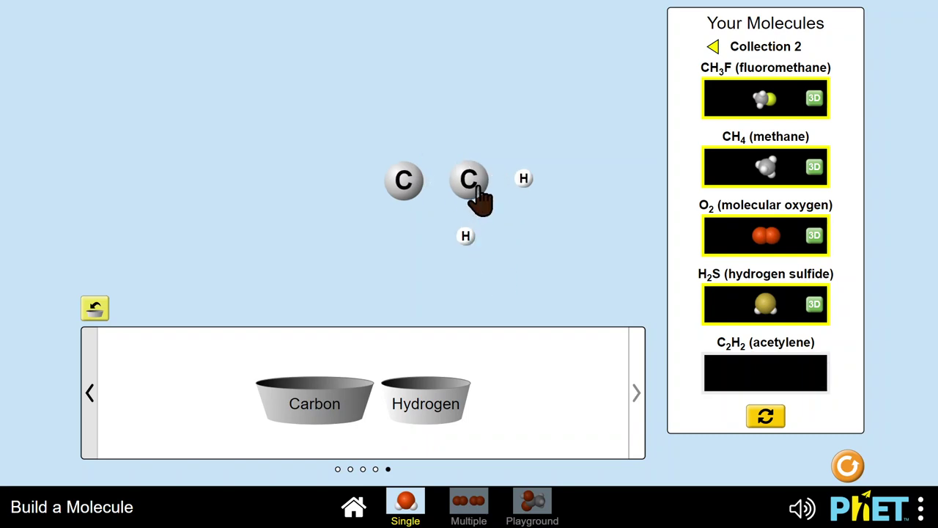
drag(478, 192, 453, 192)
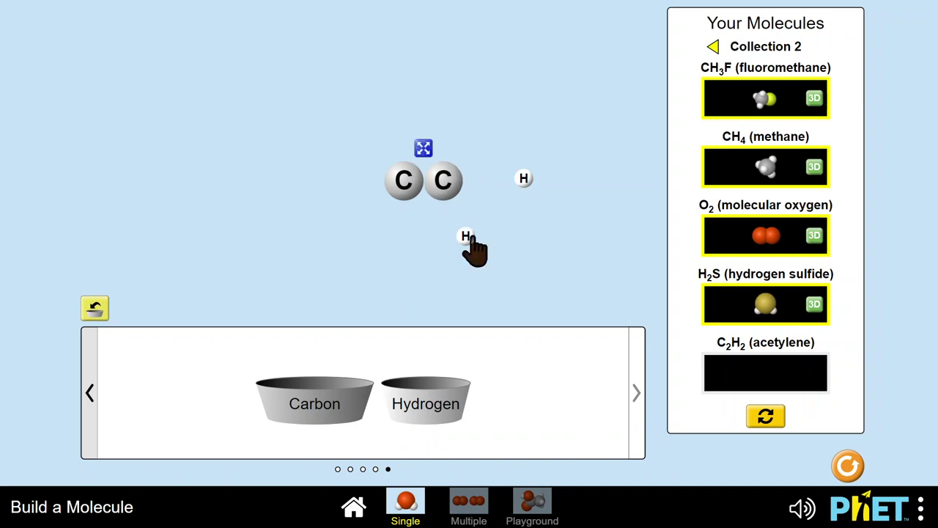
drag(468, 238, 536, 269)
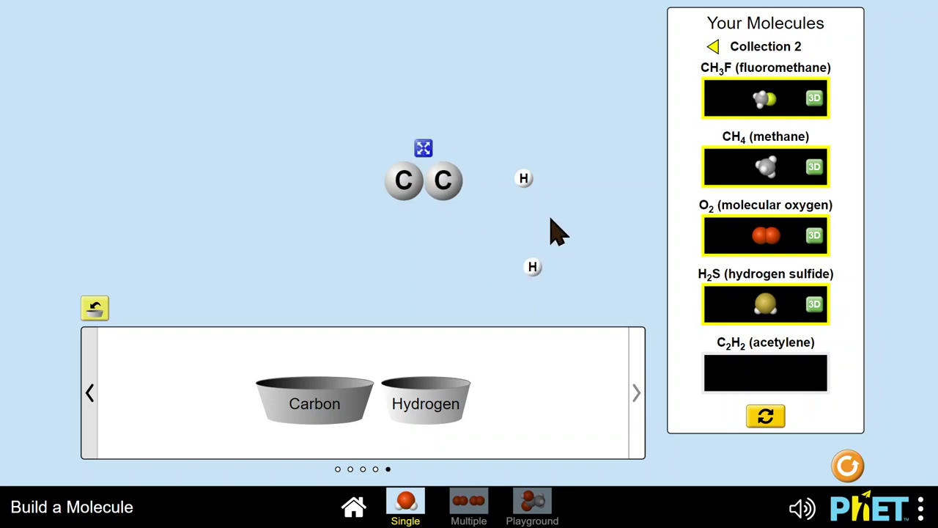
drag(523, 179, 473, 183)
drag(531, 278, 477, 265)
drag(423, 189, 424, 206)
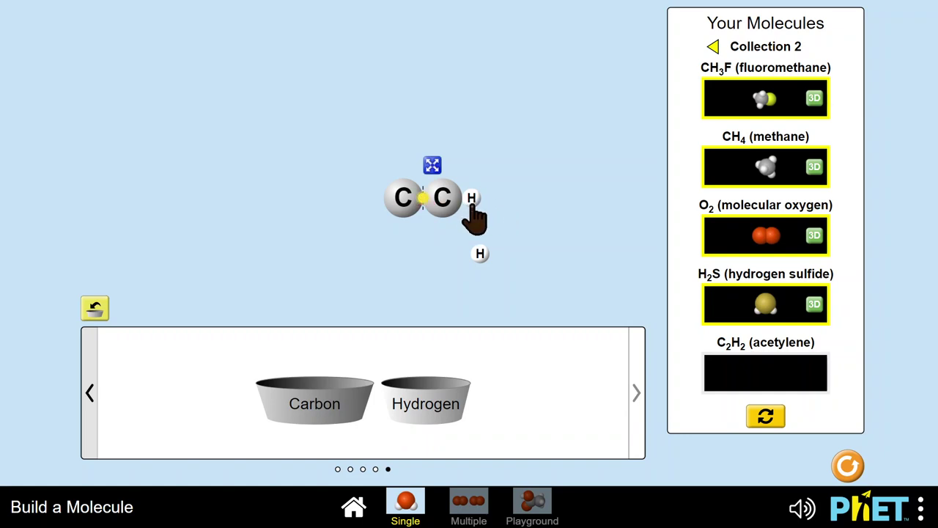
drag(480, 253, 423, 204)
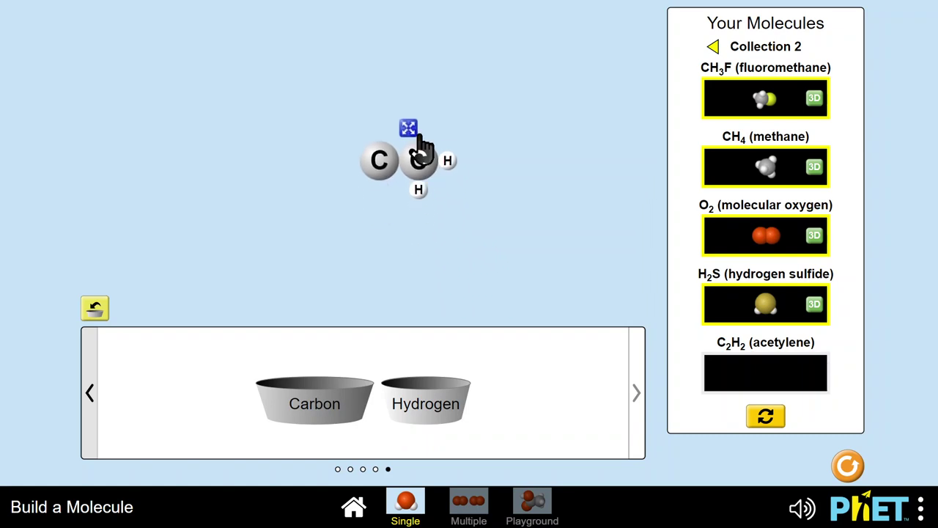
Step: Rebuild the atoms as acetylene with one hydrogen on each outer side of the joined carbons, and view it in 3D
click(410, 129)
drag(426, 169, 392, 168)
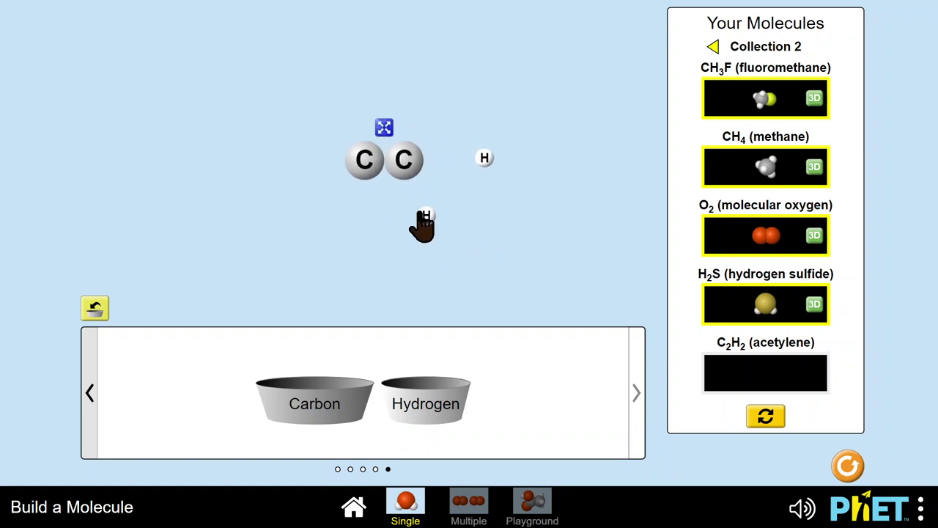
drag(424, 224, 343, 168)
drag(485, 157, 433, 167)
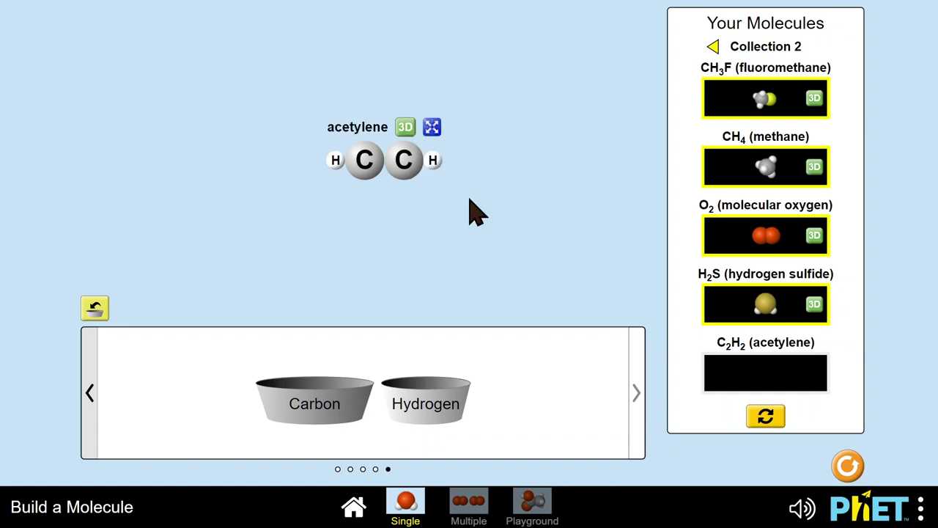
click(405, 127)
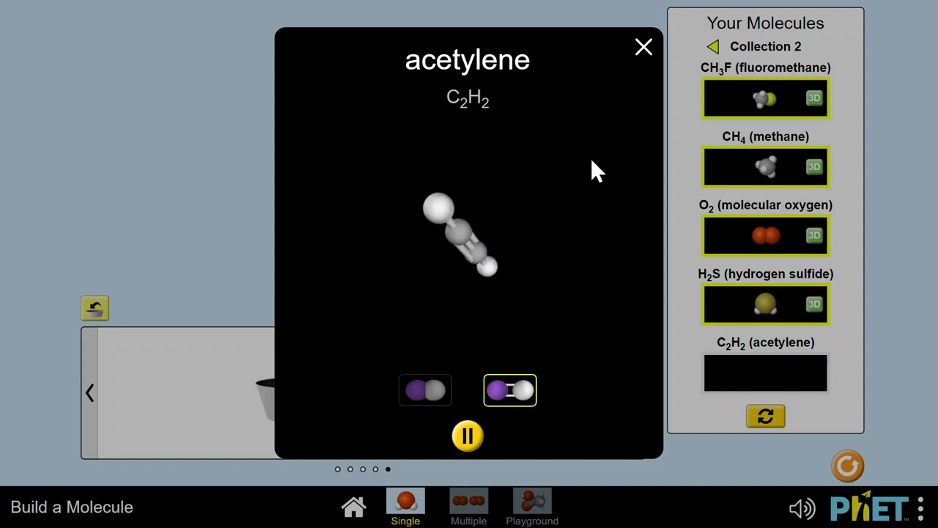
click(644, 48)
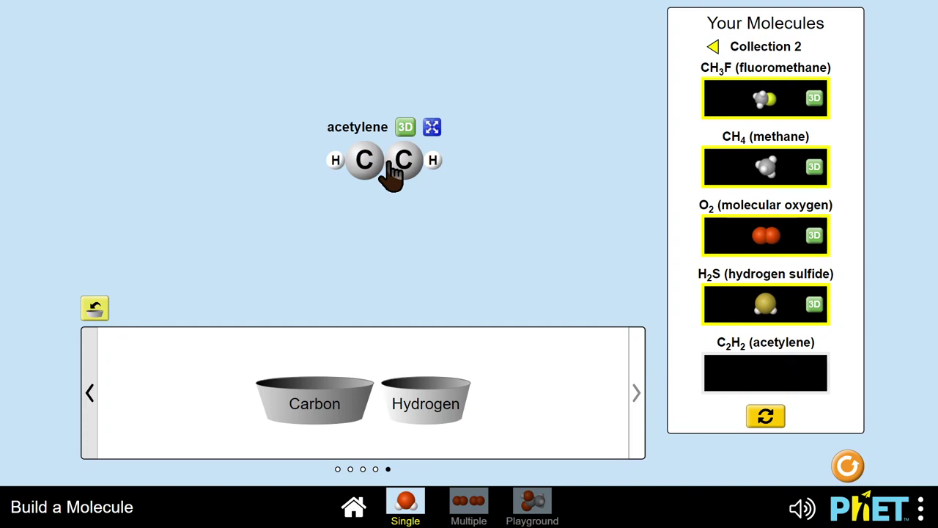
Step: Collect the acetylene in the C2H2 box and move on to the next collection
drag(393, 172, 791, 383)
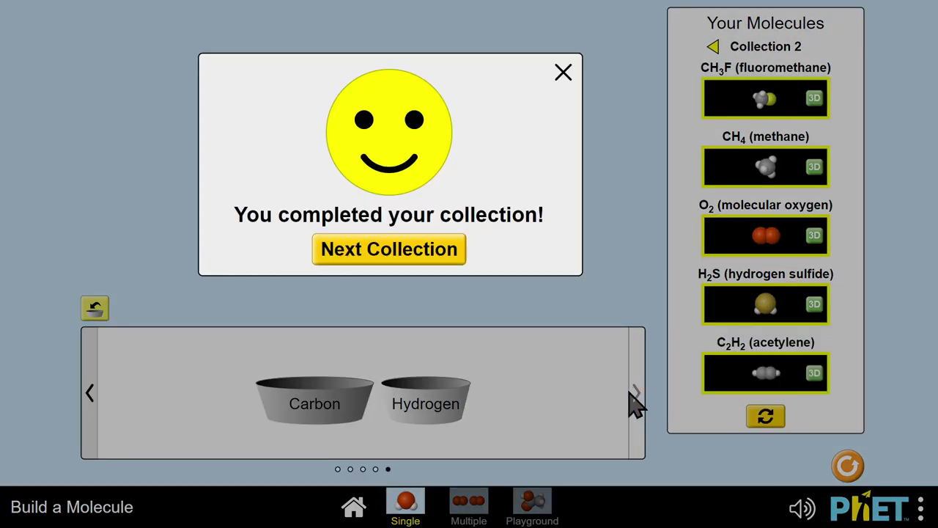
click(396, 254)
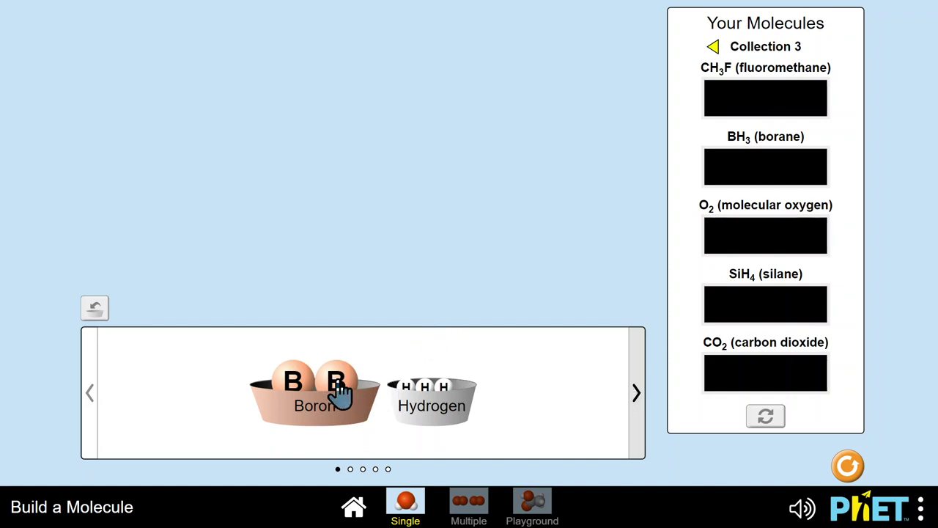
Step: Join two boron atoms from the first kit and view the B2 molecule in 3D
drag(341, 388, 404, 150)
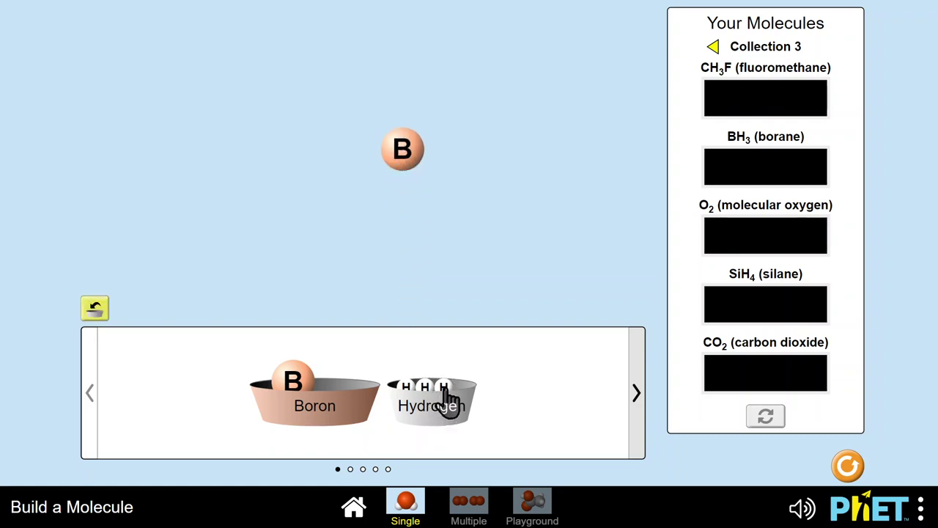
drag(304, 383, 449, 153)
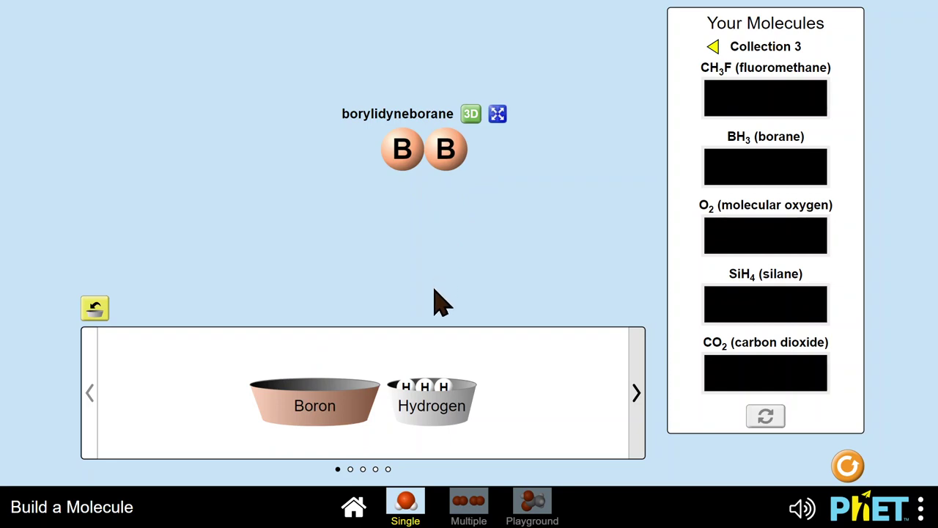
click(470, 117)
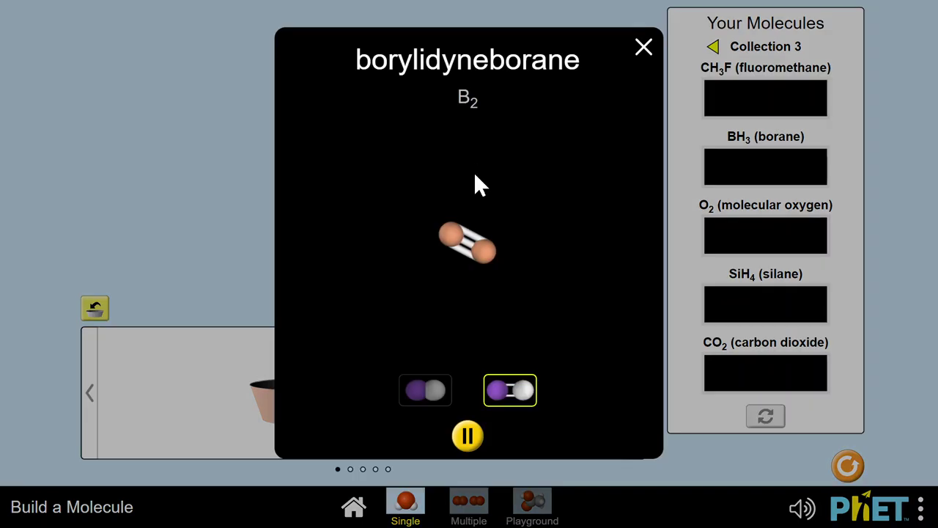
click(643, 49)
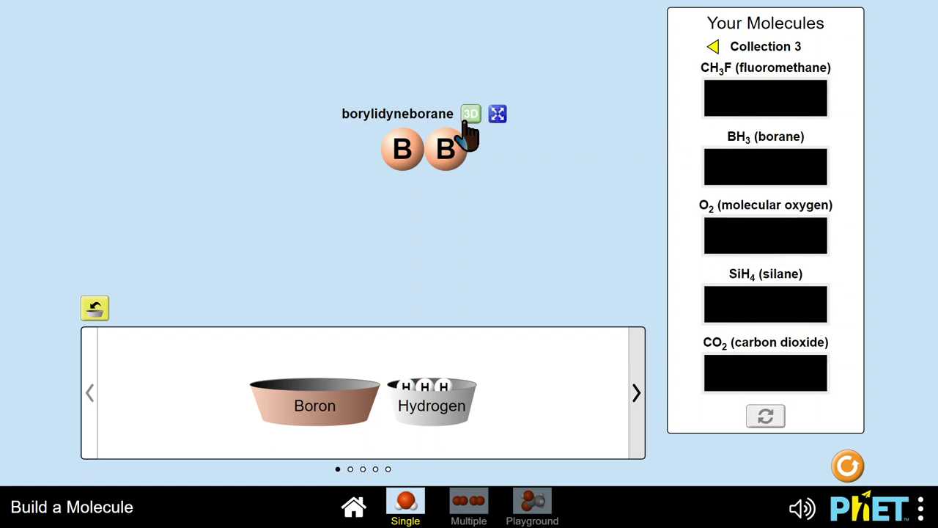
Step: Break the two borons apart, move one aside and attach three hydrogen atoms to the other to form borane
click(497, 115)
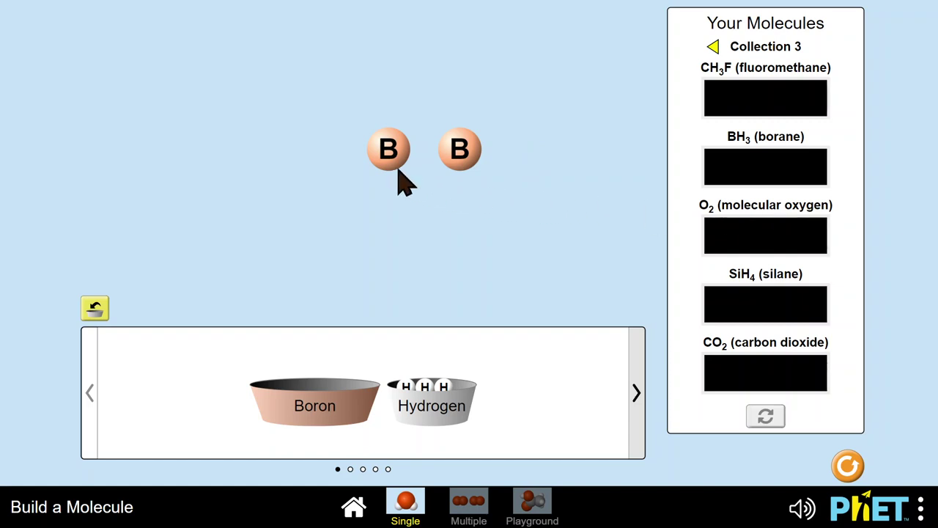
drag(389, 172, 337, 172)
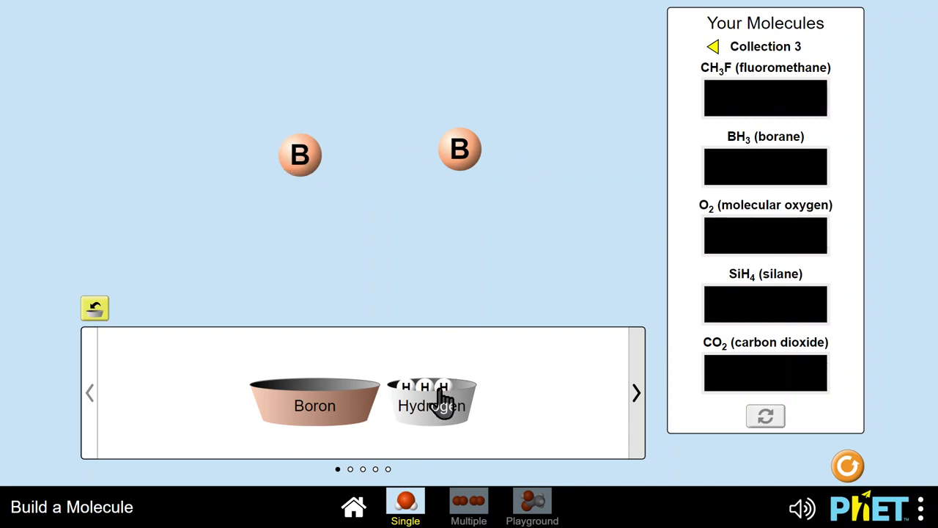
drag(442, 396, 460, 188)
drag(427, 396, 477, 227)
drag(396, 398, 489, 126)
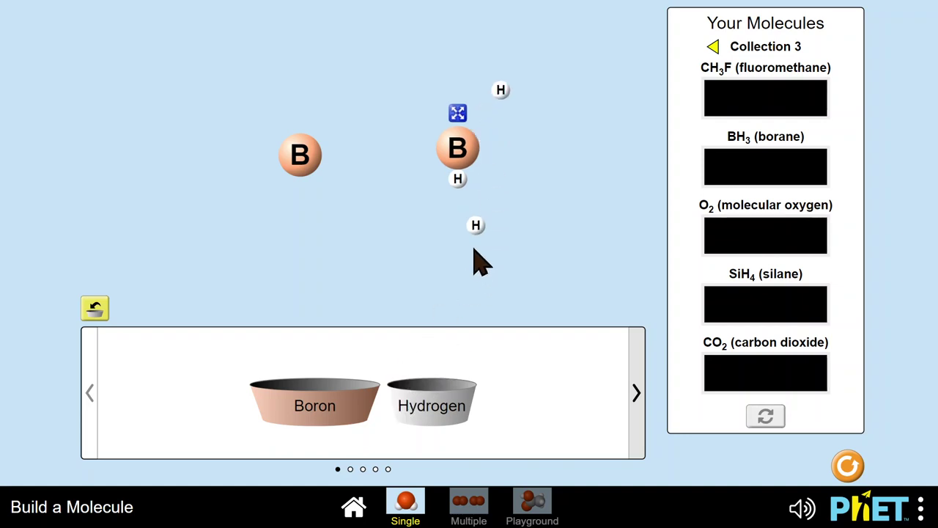
drag(476, 224, 492, 149)
drag(501, 90, 426, 149)
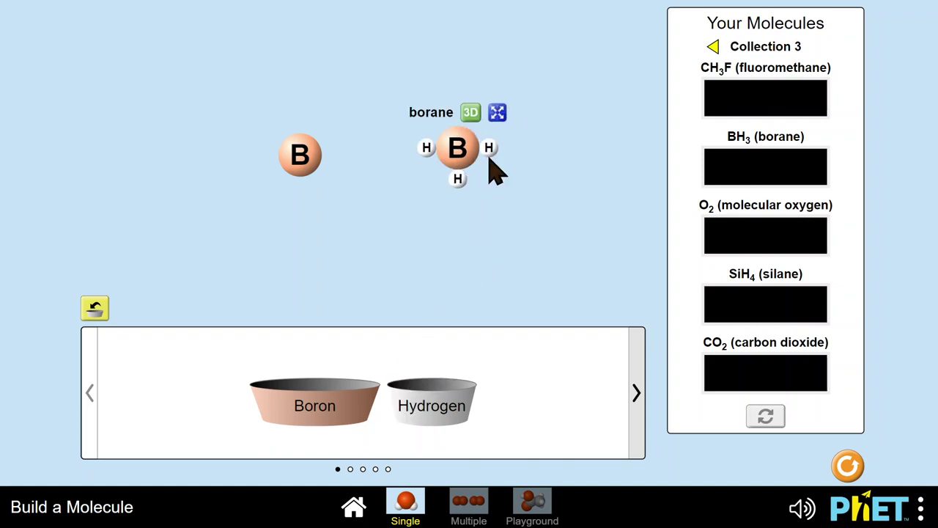
Step: View the borane in 3D and collect it in the BH3 box
click(470, 112)
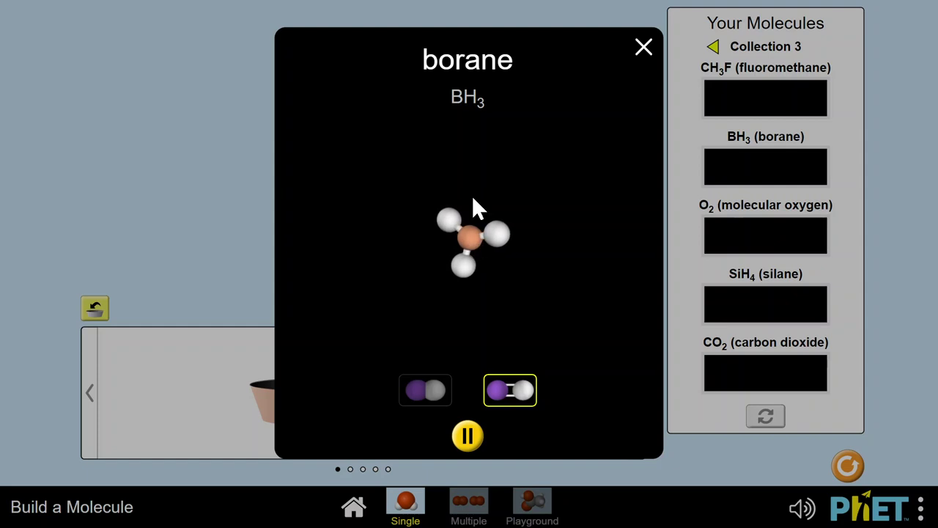
click(645, 52)
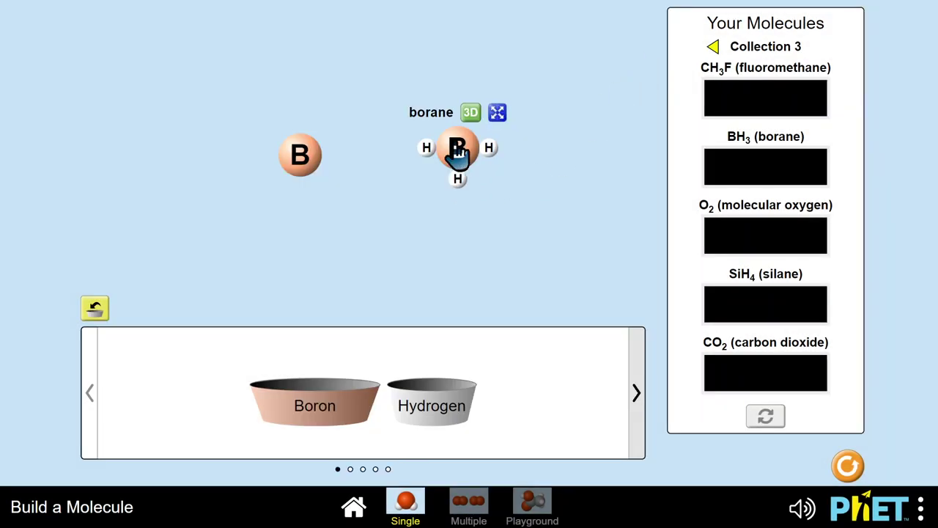
drag(503, 234, 759, 163)
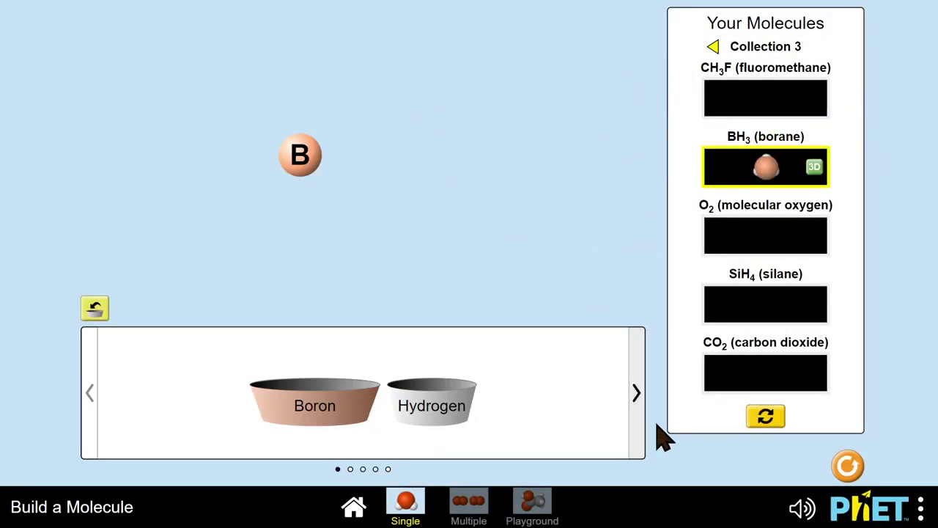
Step: Bring in the oxygen kit, build ozone from its three atoms and view it in 3D
click(637, 396)
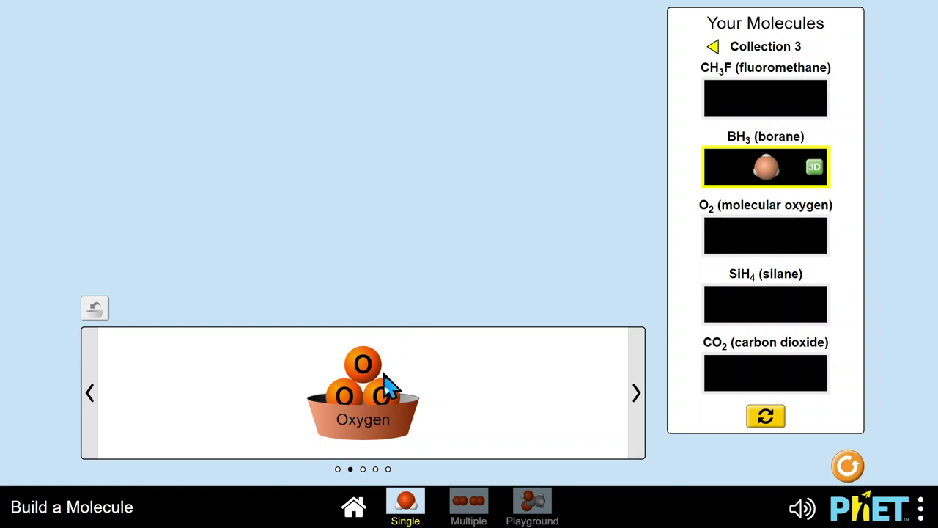
drag(364, 381, 383, 180)
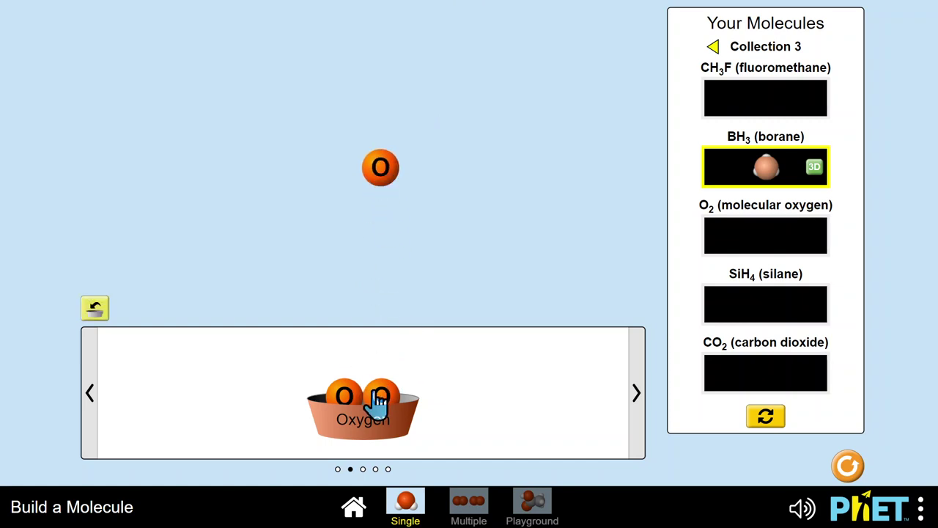
drag(377, 398, 379, 211)
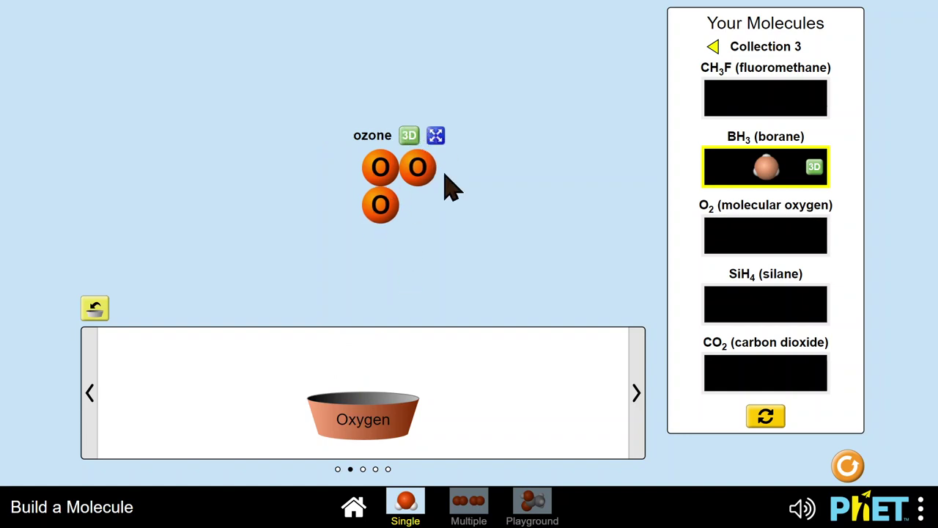
click(409, 137)
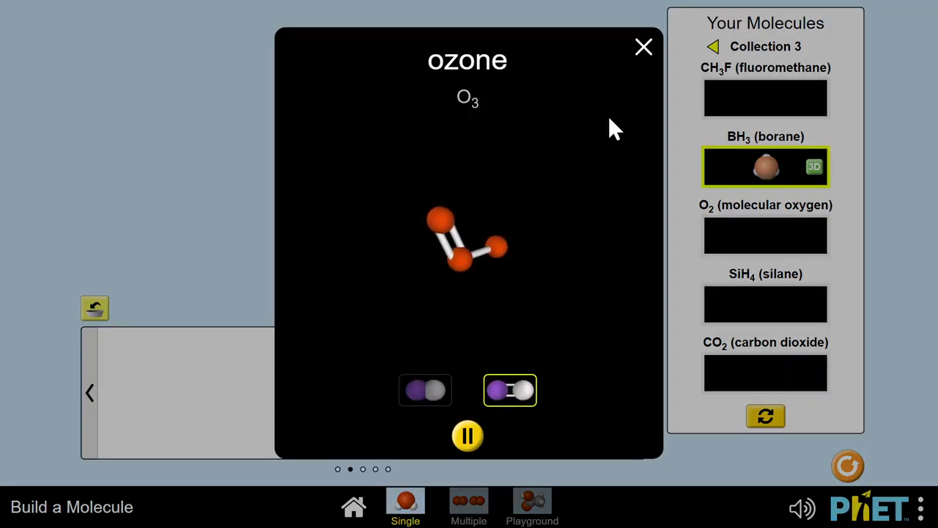
click(643, 50)
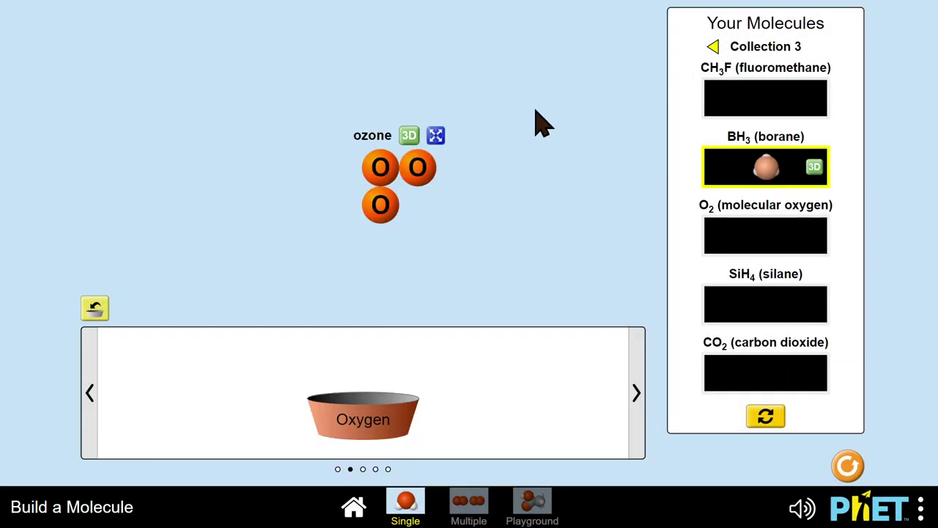
Step: Break the ozone apart, rebuild it with the oxygen atoms in a different arrangement, and view it in 3D
click(436, 138)
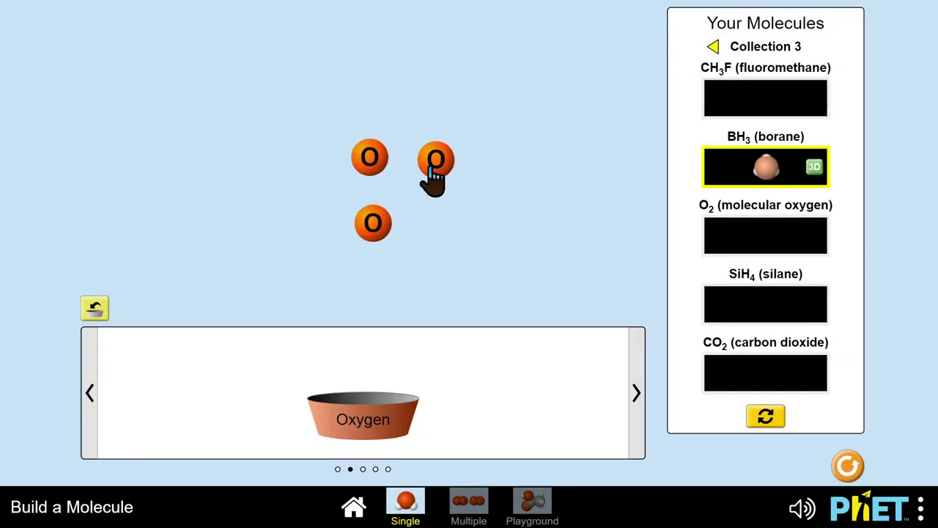
drag(430, 179, 354, 152)
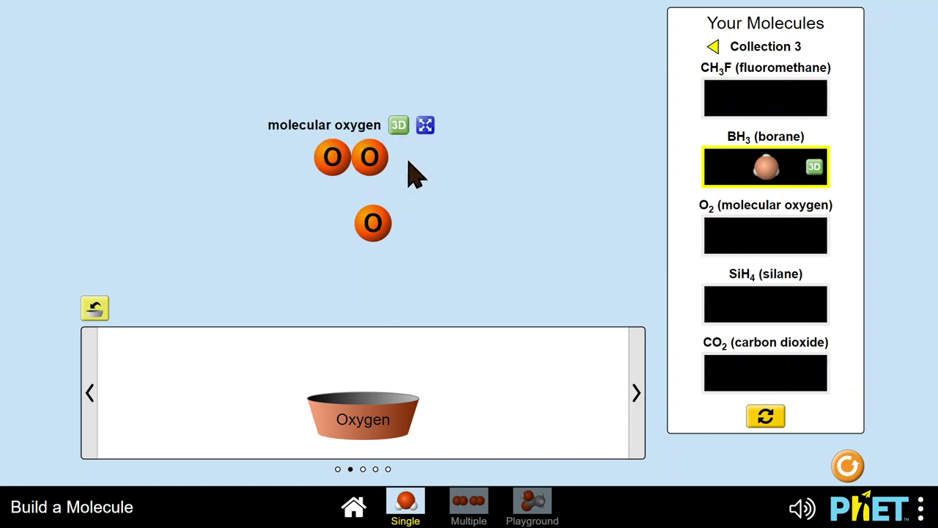
drag(380, 236, 393, 191)
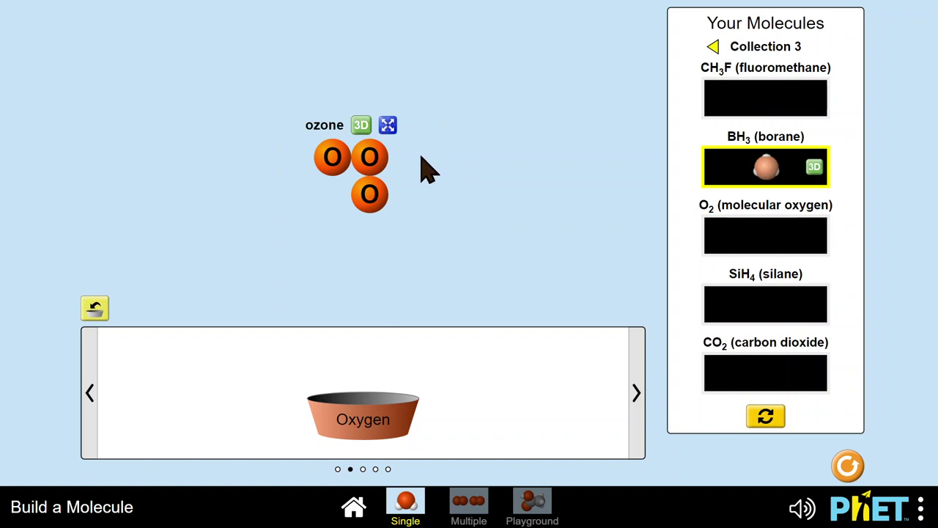
click(361, 126)
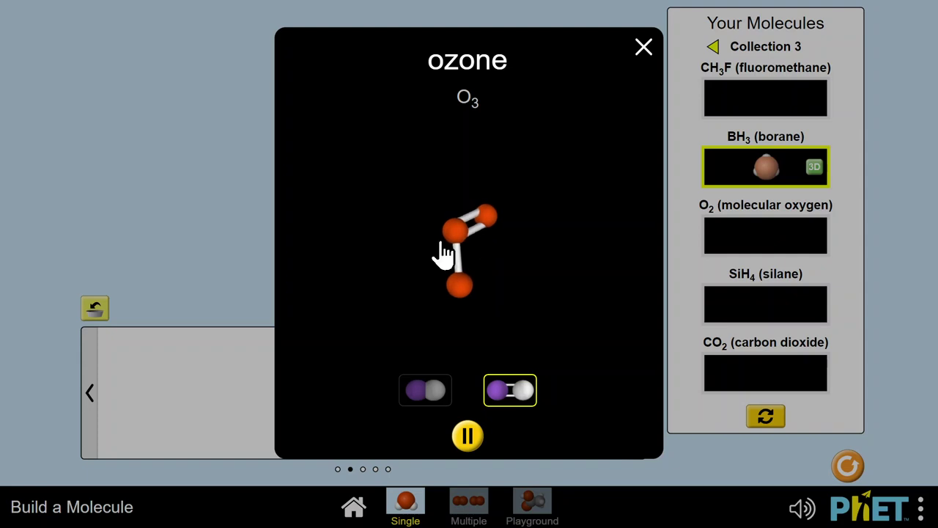
click(644, 49)
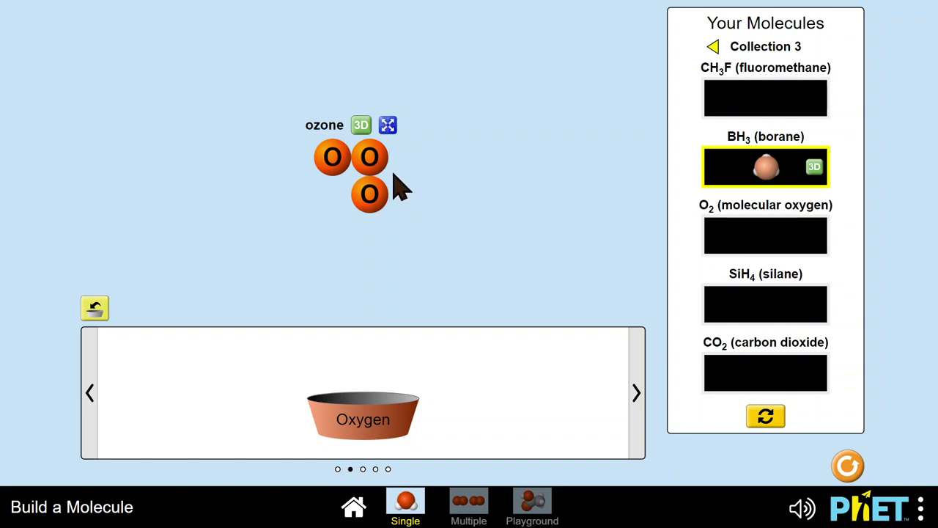
Step: Separate the ozone atoms, join two as molecular oxygen and collect it in the O2 box
click(388, 124)
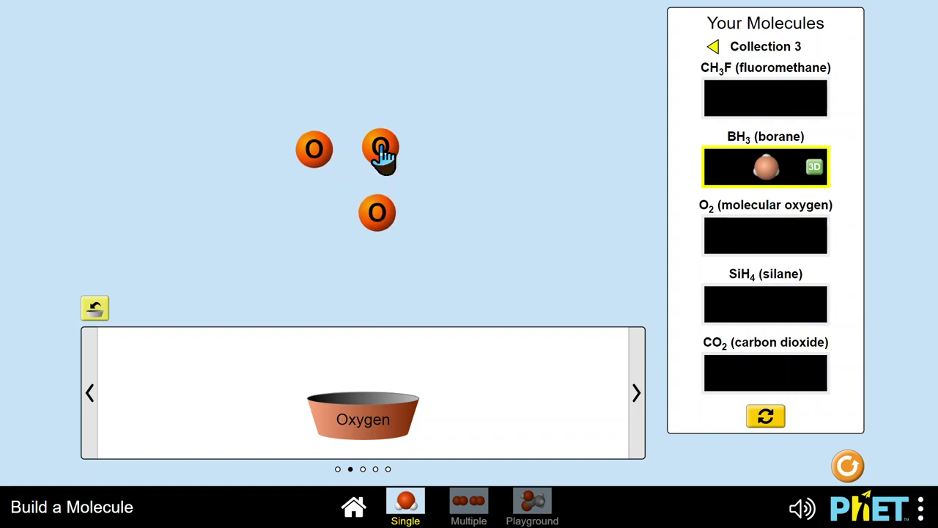
drag(378, 154, 775, 238)
Step: Bring in the oxygen and carbon kit and build carbon dioxide by attaching both oxygens to the carbon
click(637, 396)
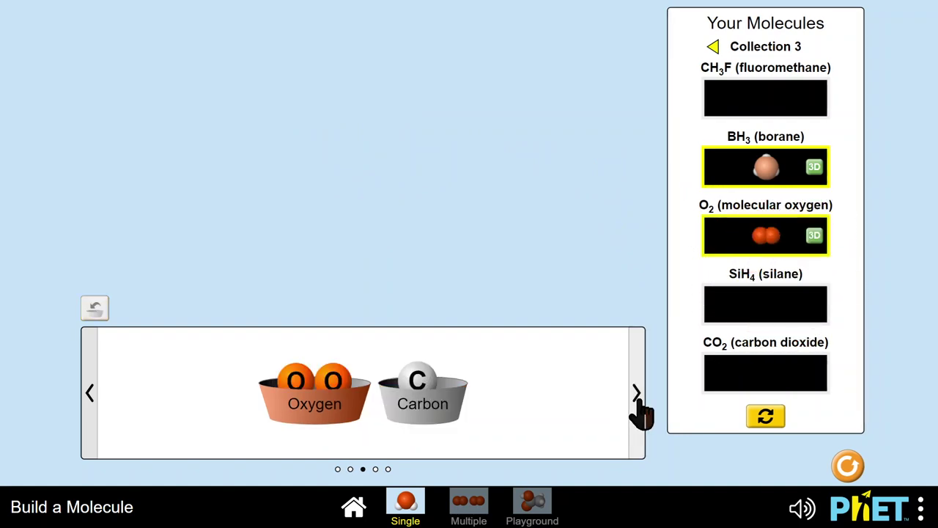
drag(423, 385, 375, 185)
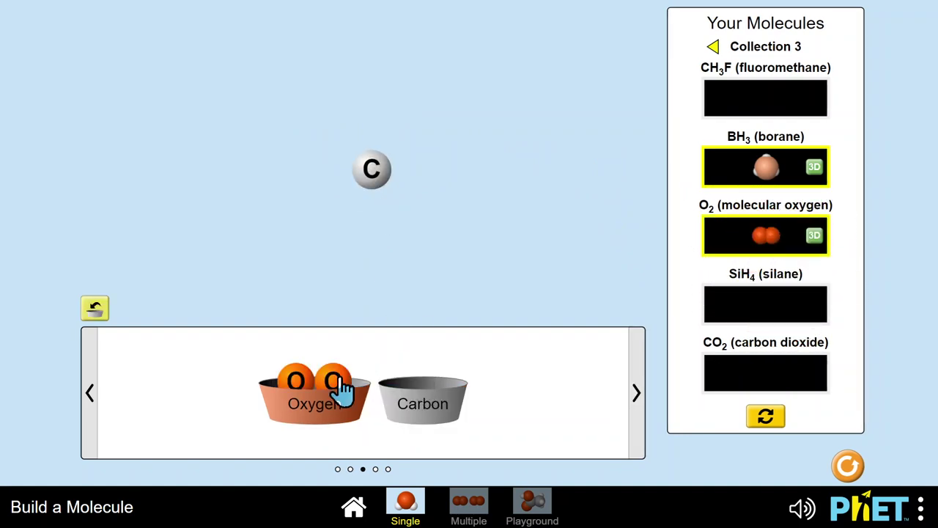
drag(336, 383, 381, 214)
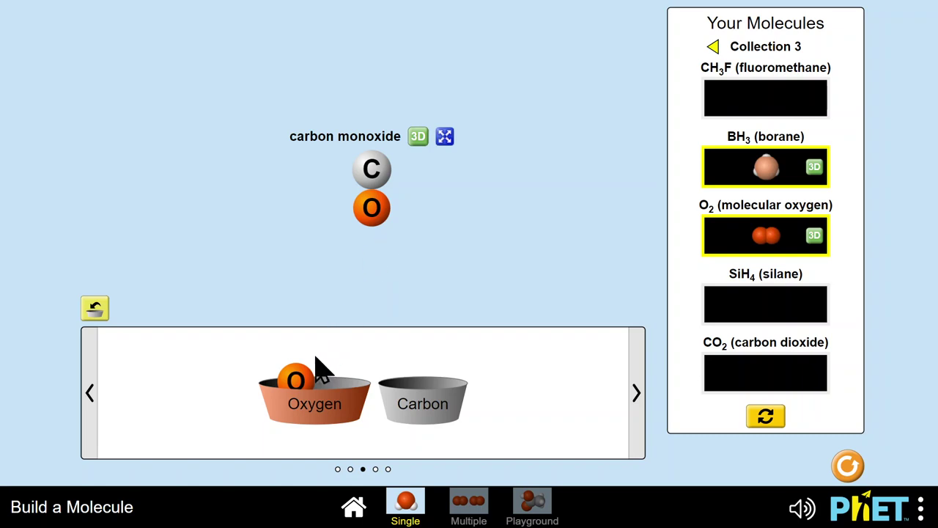
drag(314, 363, 337, 176)
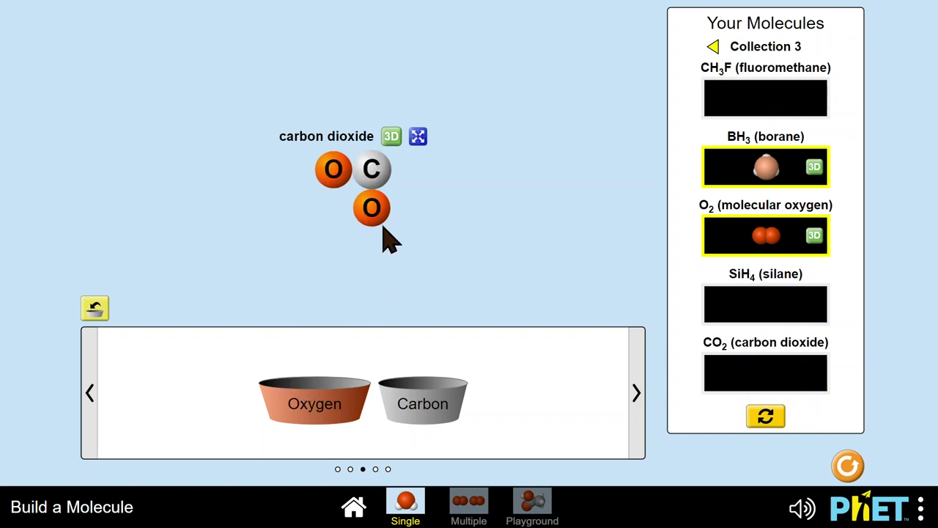
Step: View the carbon dioxide in 3D and collect it in the CO2 box
click(392, 137)
click(645, 50)
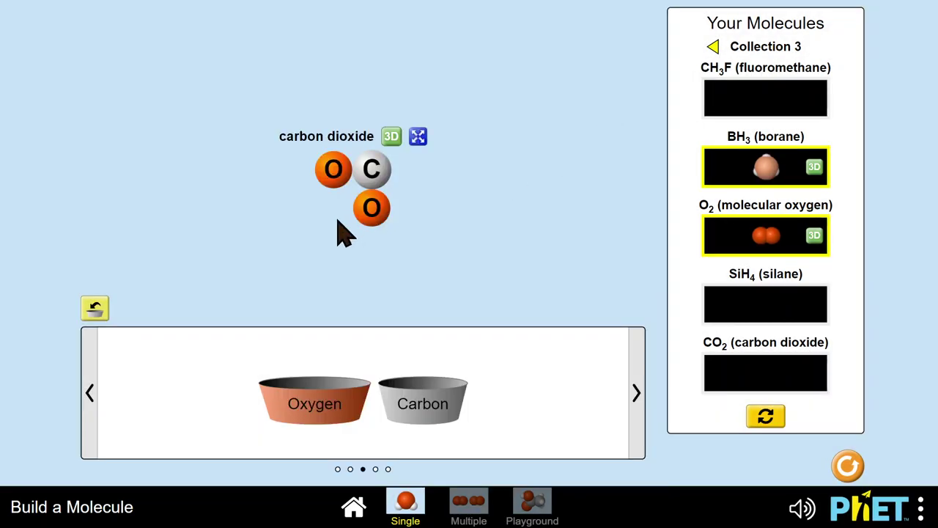
drag(374, 179, 778, 370)
Step: Bring in the silicon and hydrogen kit and build silane by attaching four hydrogens around one silicon atom
click(638, 404)
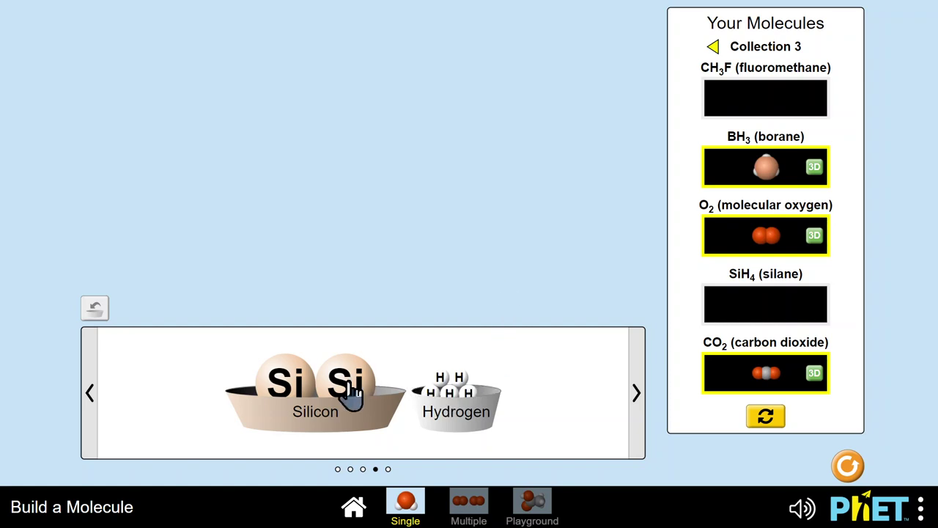
drag(352, 394, 393, 192)
drag(450, 393, 431, 178)
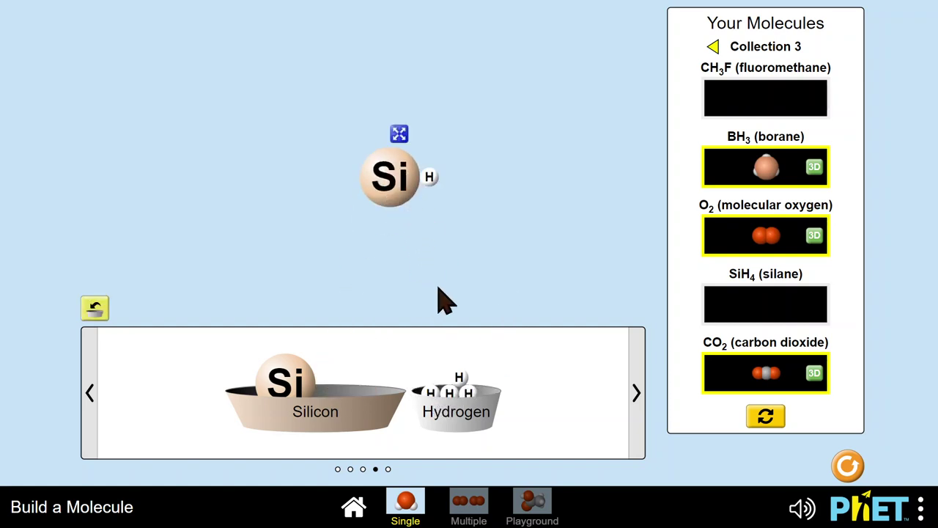
drag(464, 398, 390, 217)
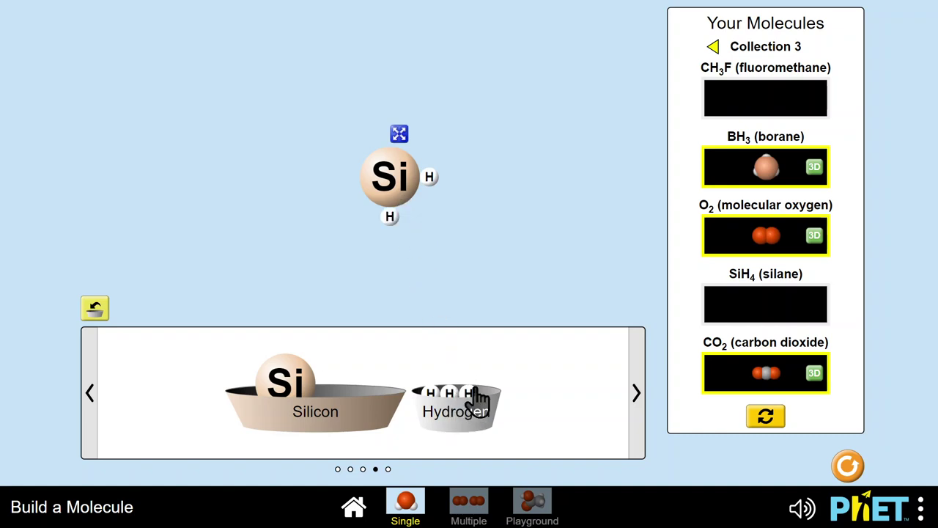
drag(473, 399, 377, 203)
drag(456, 402, 408, 146)
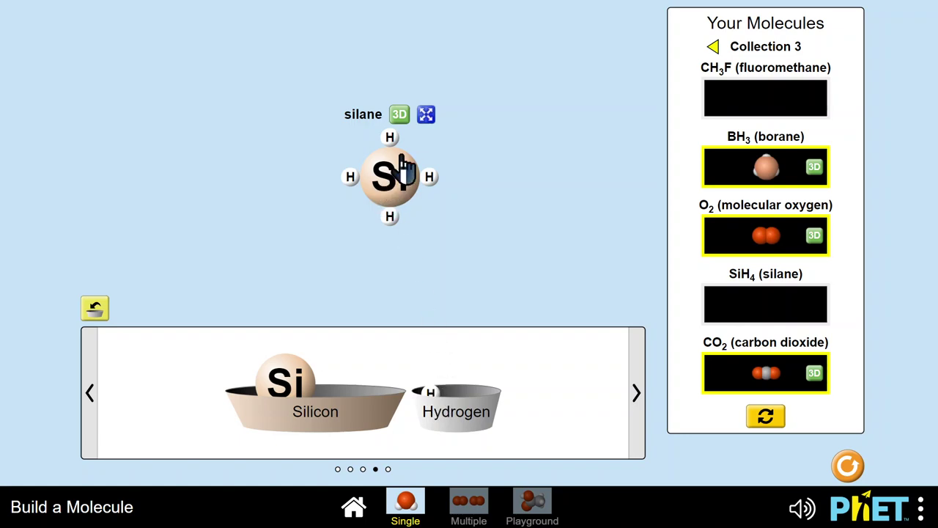
Step: View the silane in 3D in both space-filling and ball-and-stick form and collect it in the SiH4 box
click(398, 115)
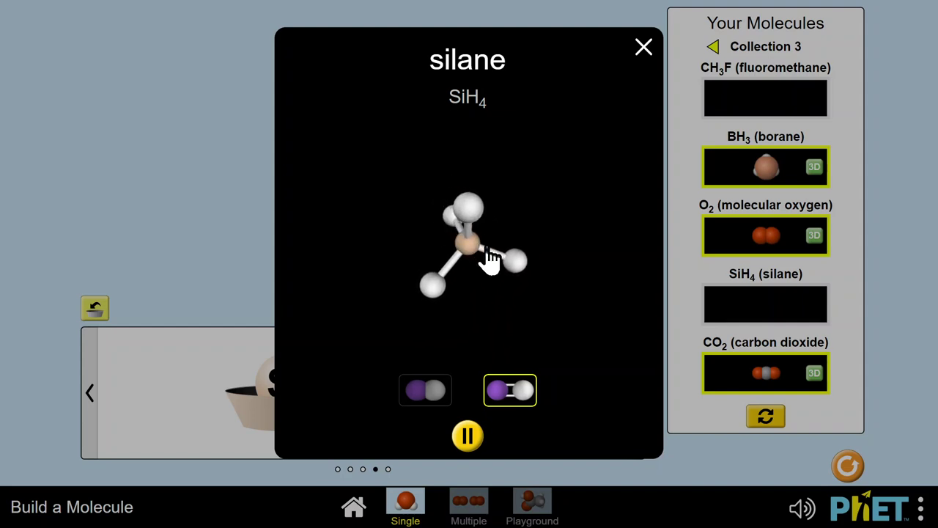
click(437, 398)
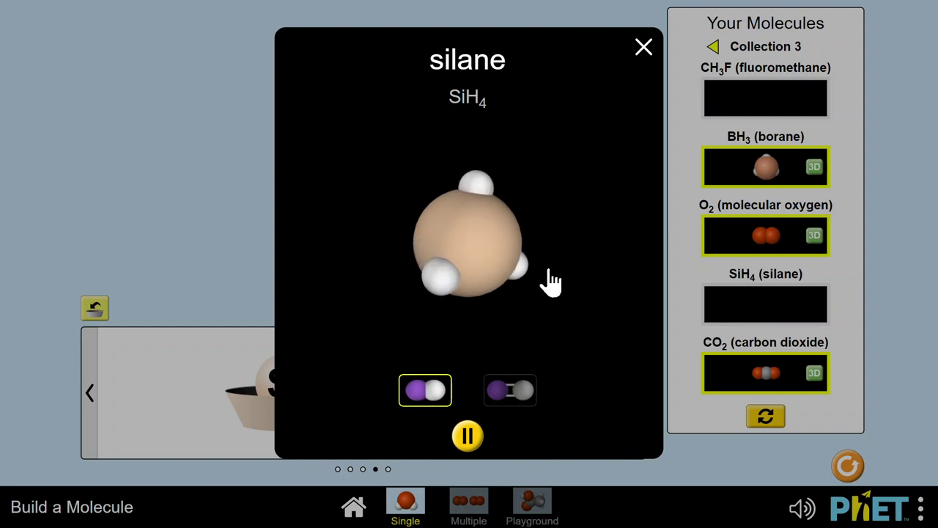
click(523, 397)
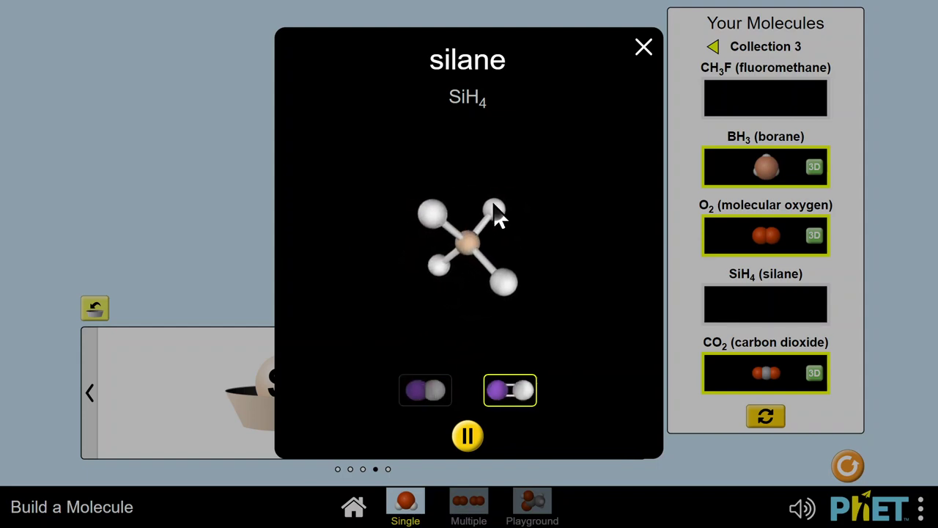
click(432, 400)
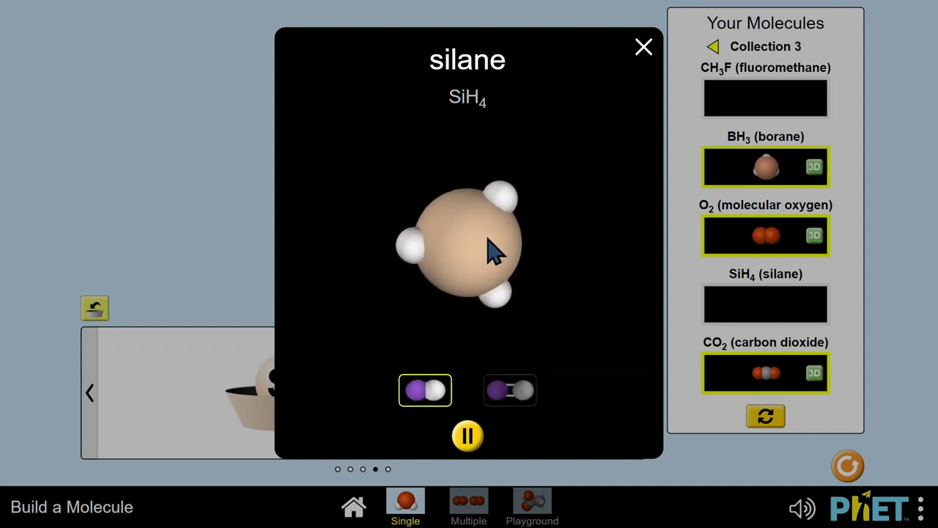
click(643, 47)
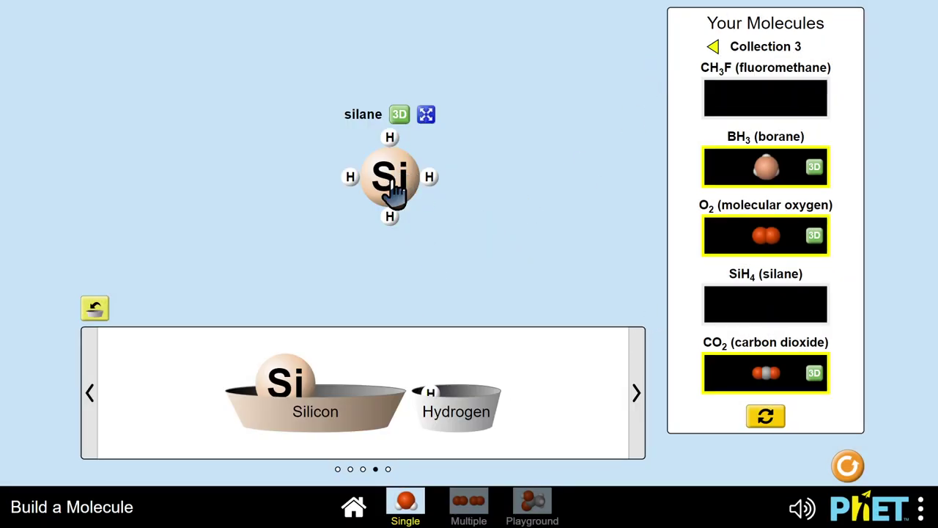
drag(394, 192, 755, 311)
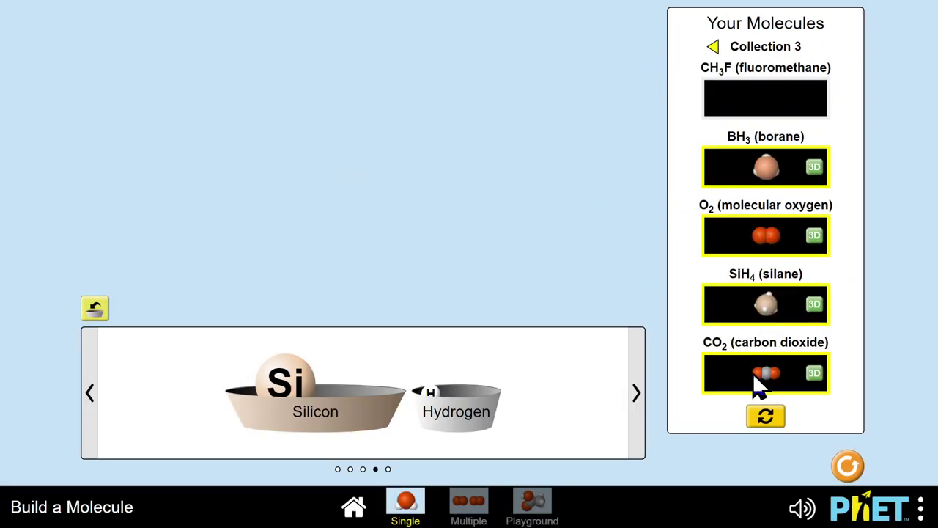
Step: Bring in the fluorine, carbon and hydrogen kit and place the fluorine, the carbon and four hydrogens in the play area
click(638, 400)
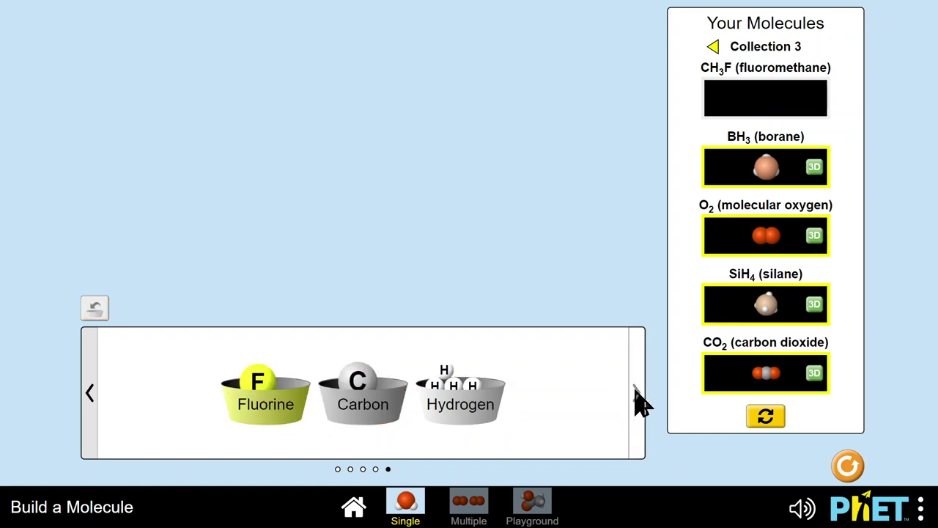
drag(255, 382, 341, 170)
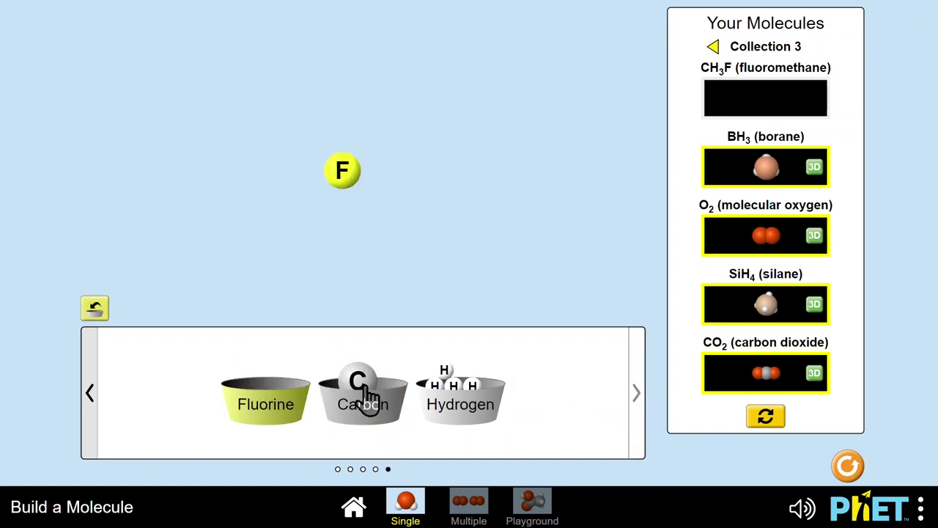
drag(364, 388, 500, 132)
drag(445, 375, 370, 172)
drag(469, 396, 361, 223)
drag(435, 383, 345, 172)
drag(454, 392, 348, 176)
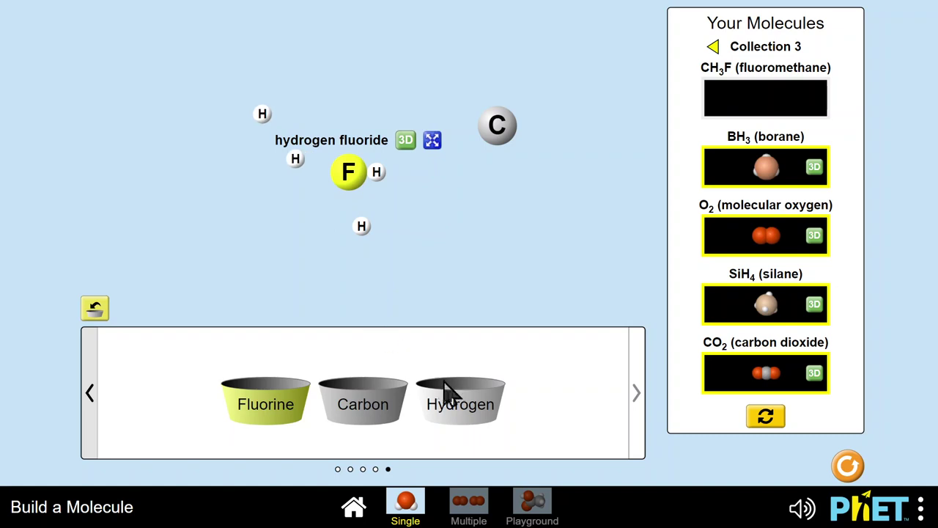
drag(295, 159, 298, 176)
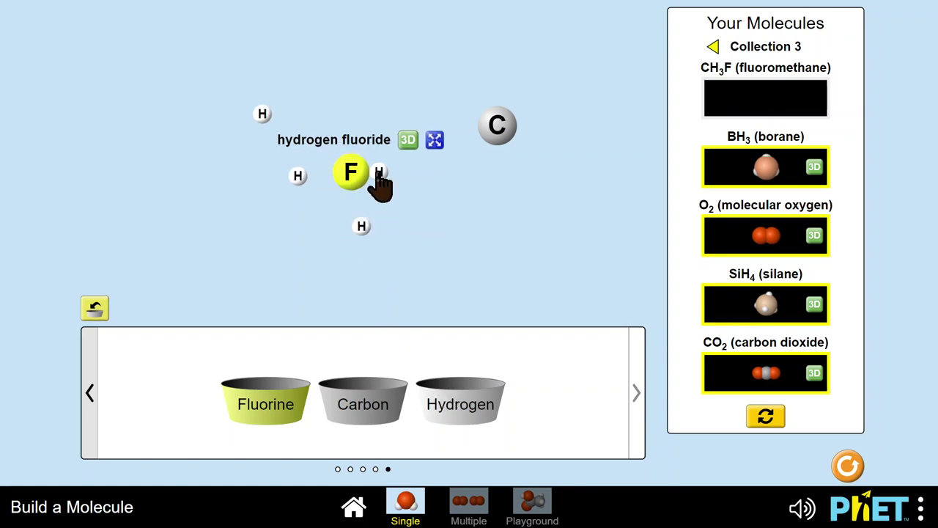
Step: Build fluoromethane by attaching the fluorine and three hydrogens to the carbon, and collect it in the CH3F box
drag(377, 176, 541, 184)
drag(464, 128, 519, 146)
click(629, 97)
drag(602, 143, 478, 185)
drag(360, 227, 460, 158)
drag(298, 176, 414, 151)
drag(481, 151, 702, 100)
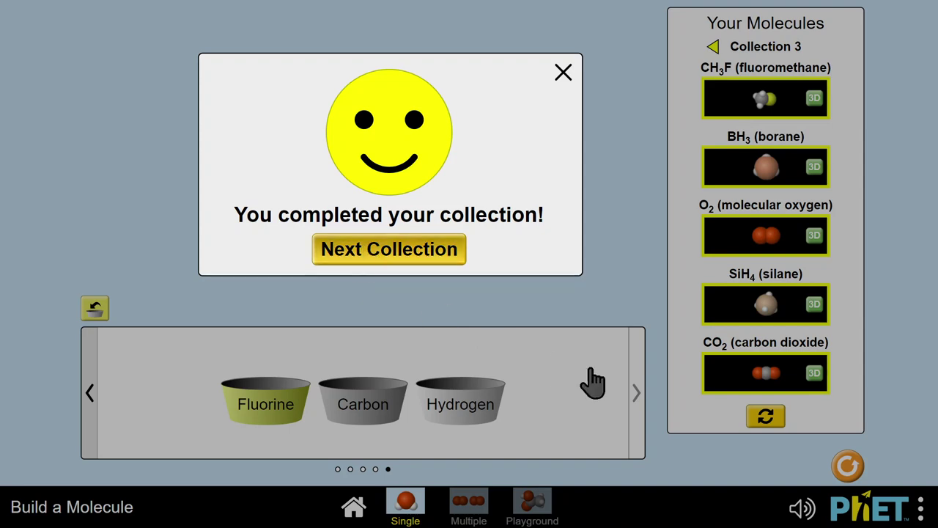
Step: Go on to Collection 4 and build hydrogen cyanide by attaching one hydrogen and the nitrogen to opposite sides of the carbon
click(455, 246)
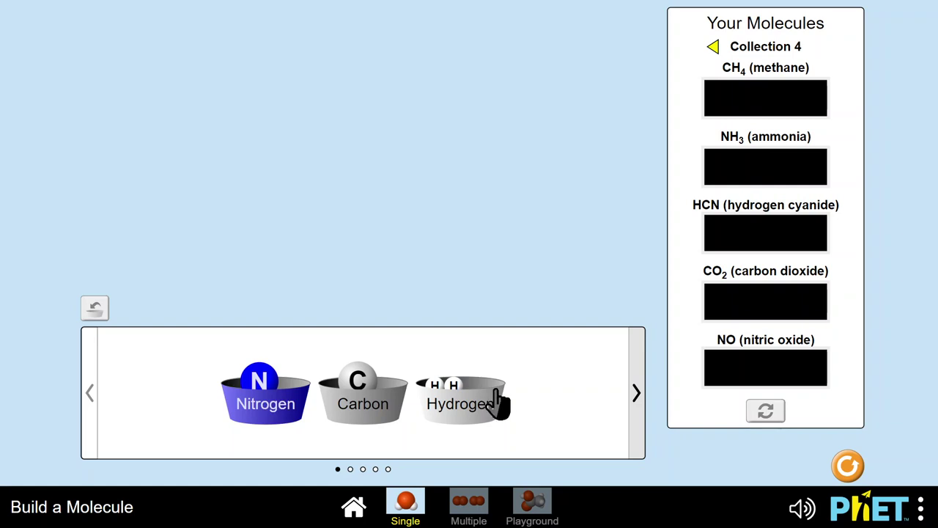
mouse_move(649, 9)
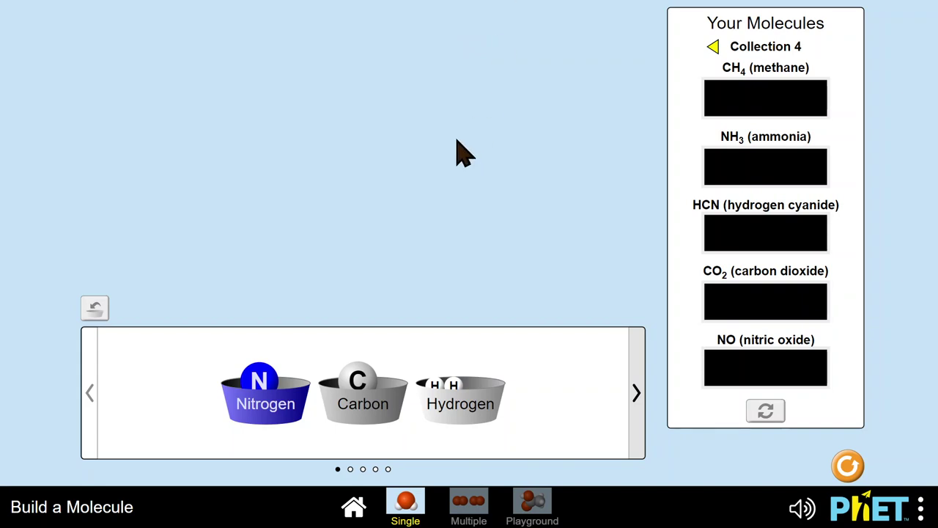
drag(253, 381, 316, 192)
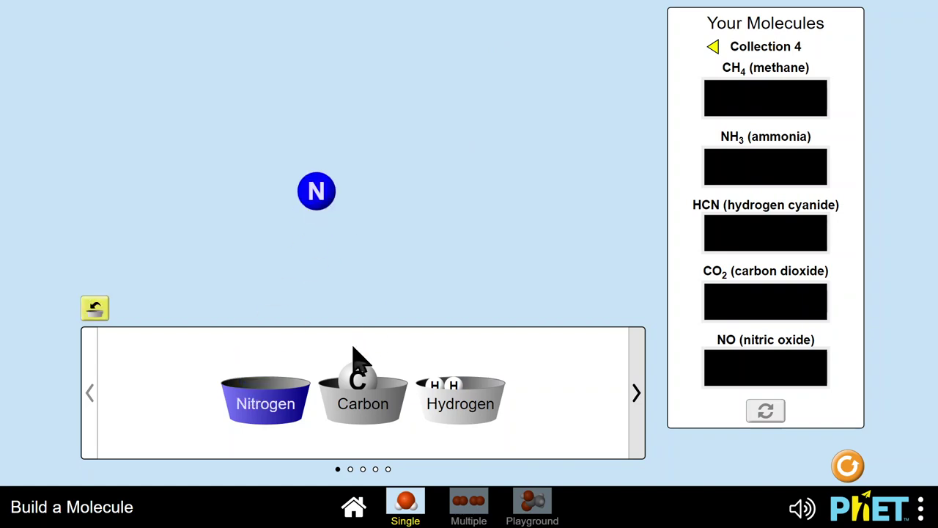
drag(359, 381, 402, 176)
drag(456, 386, 492, 219)
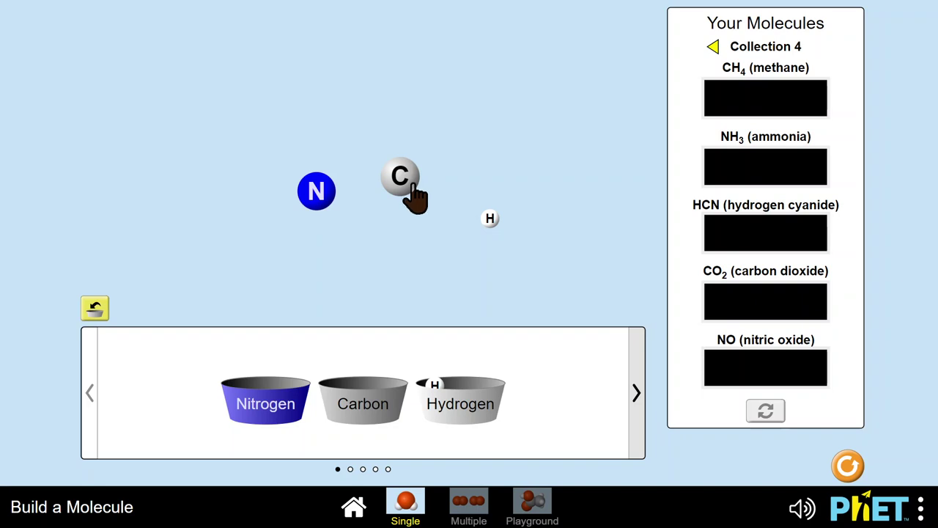
drag(404, 193, 417, 129)
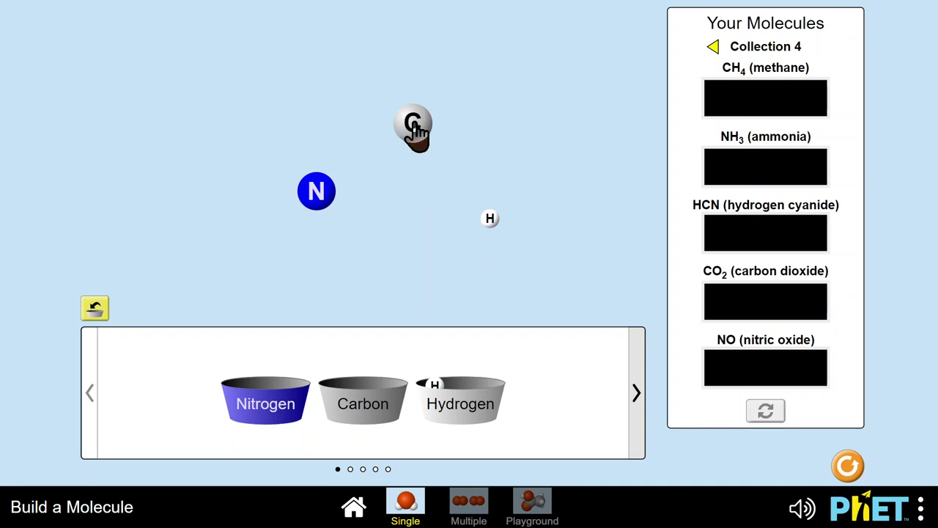
drag(415, 126, 472, 233)
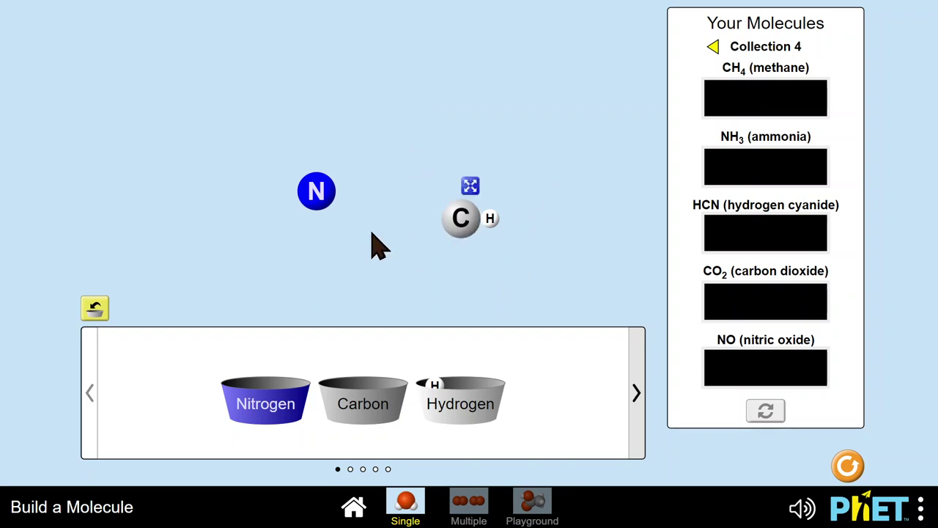
drag(317, 195, 440, 231)
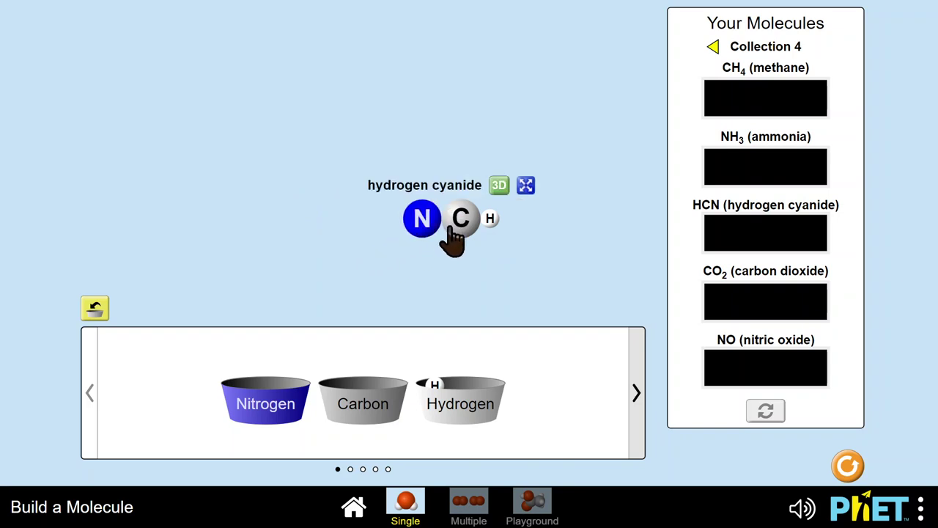
Step: View the hydrogen cyanide in 3D as space-filling and ball-and-stick models and collect it in the HCN box
click(499, 185)
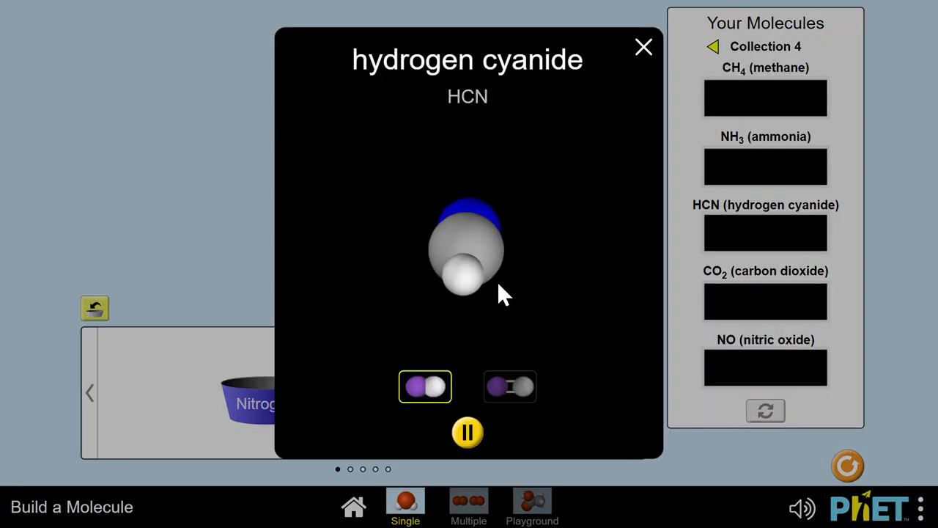
click(507, 394)
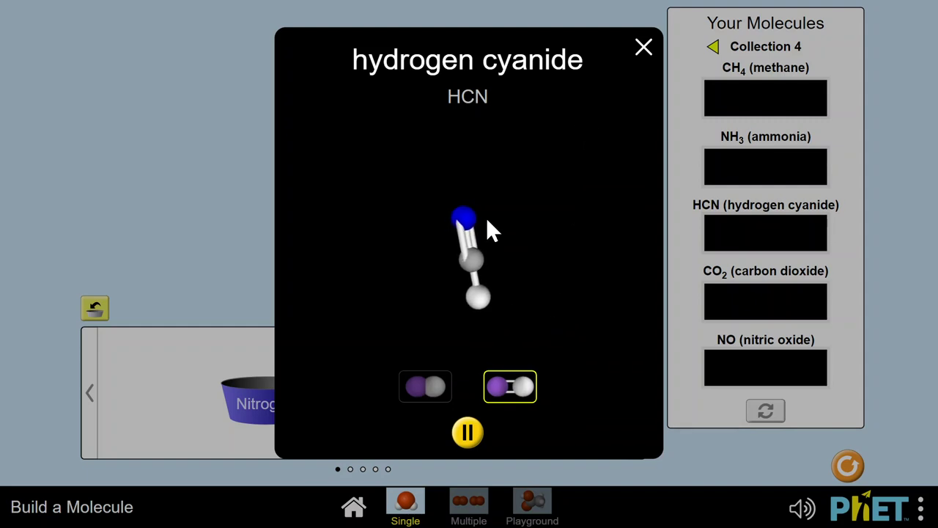
click(644, 48)
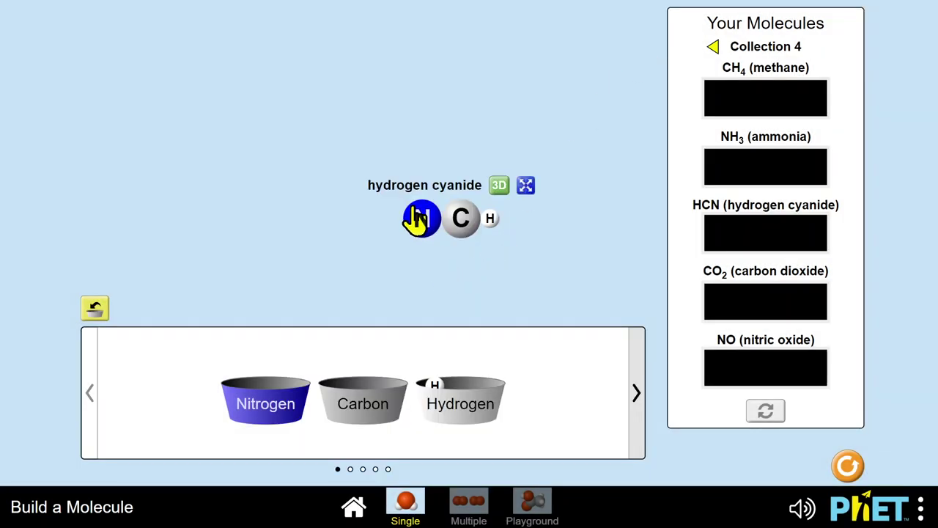
drag(420, 219, 678, 231)
Step: Bring in the oxygen and carbon kit, build carbon dioxide from one carbon and two oxygens, and collect it in the CO2 box
click(640, 432)
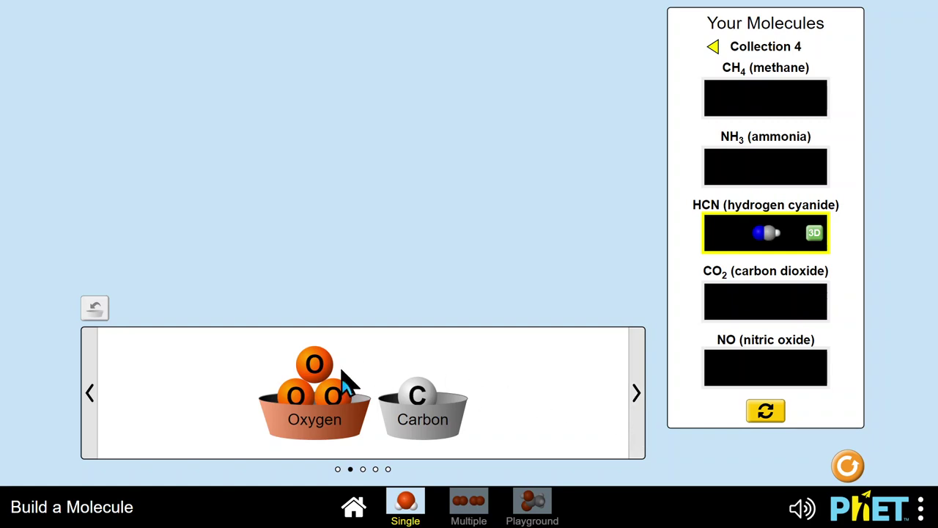
drag(400, 400, 377, 233)
drag(314, 367, 414, 235)
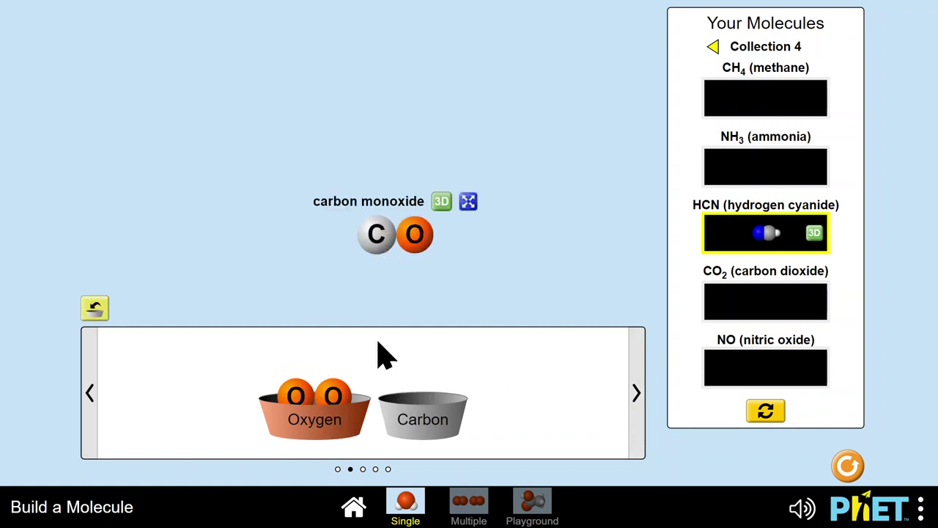
drag(331, 393, 741, 297)
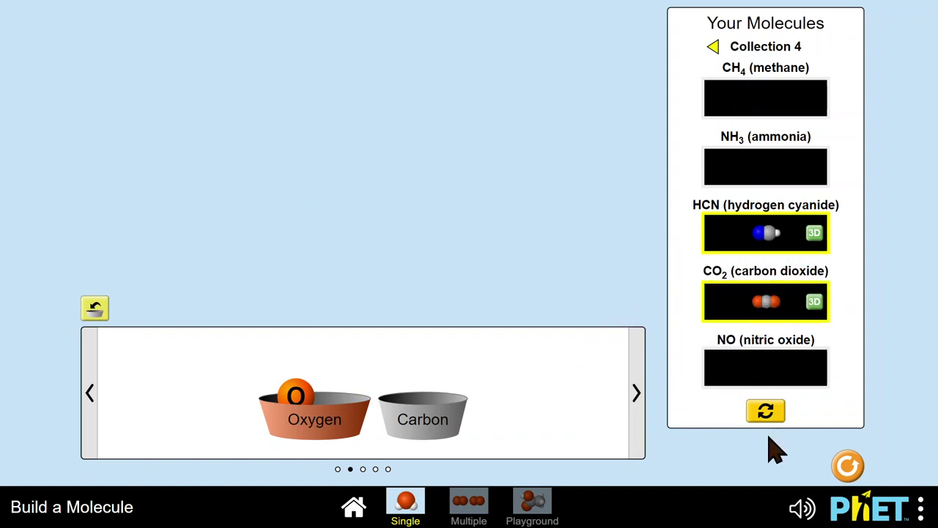
Step: Bring in the carbon and hydrogen kit, build methane with four hydrogens around the carbon, and collect it in the CH4 box
click(637, 396)
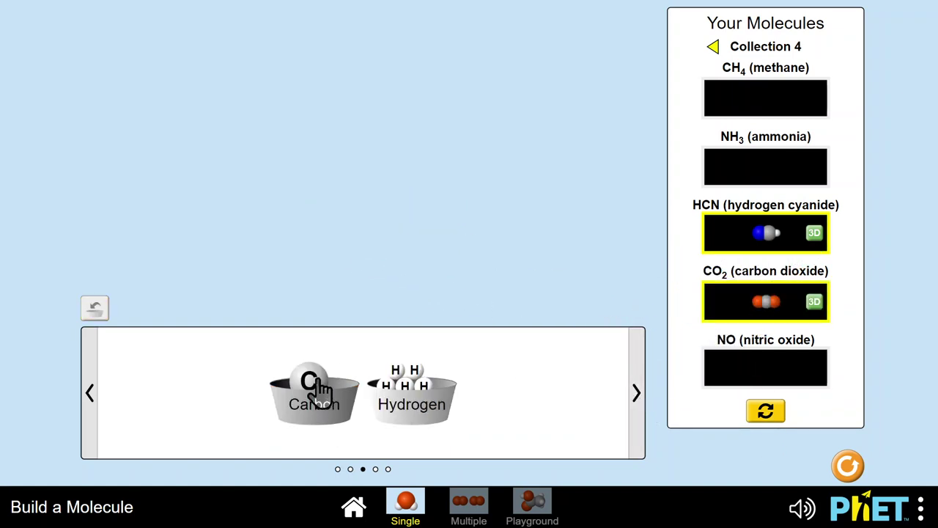
drag(317, 382, 381, 170)
drag(412, 396, 381, 201)
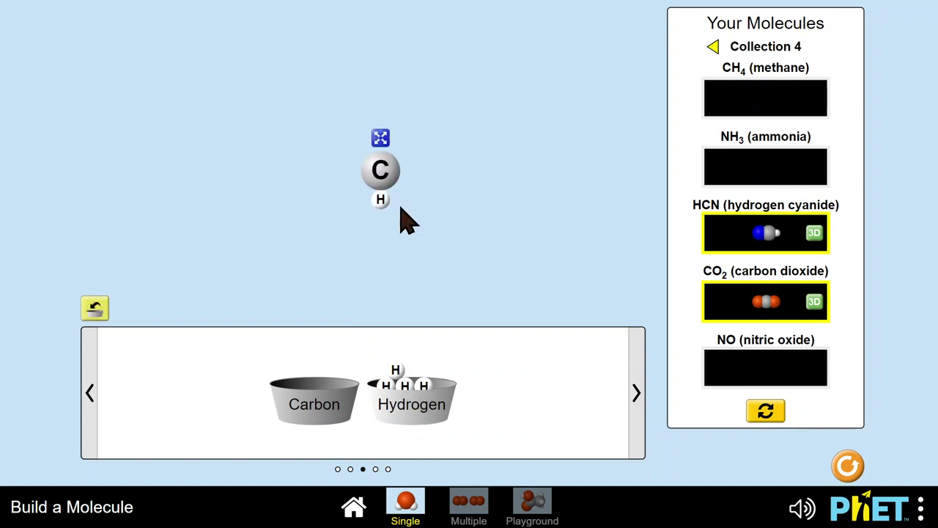
drag(406, 411, 400, 236)
drag(440, 402, 427, 157)
drag(404, 244, 326, 186)
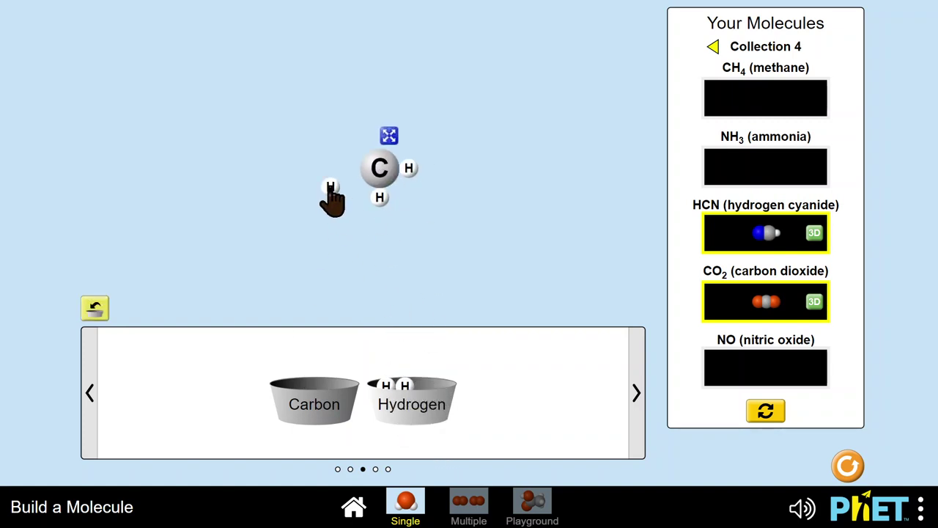
drag(406, 387, 364, 155)
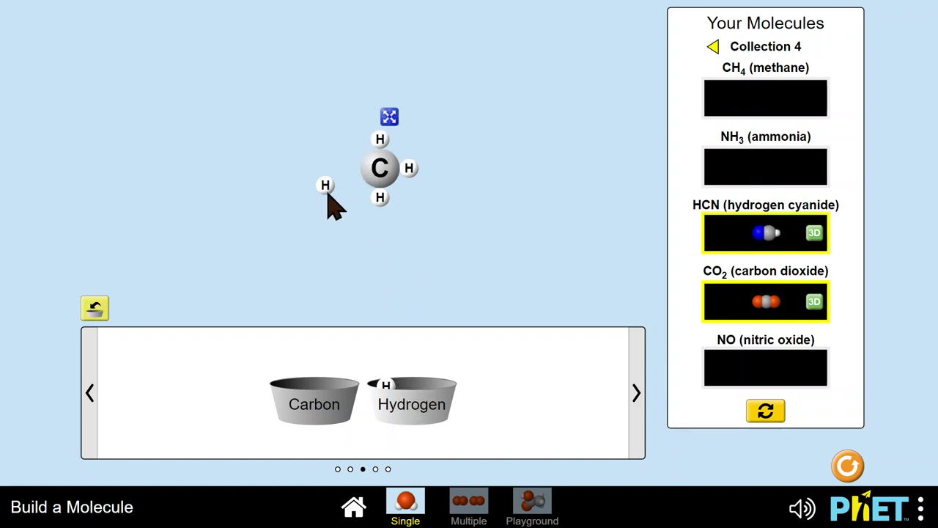
drag(327, 189, 348, 171)
drag(382, 196, 739, 134)
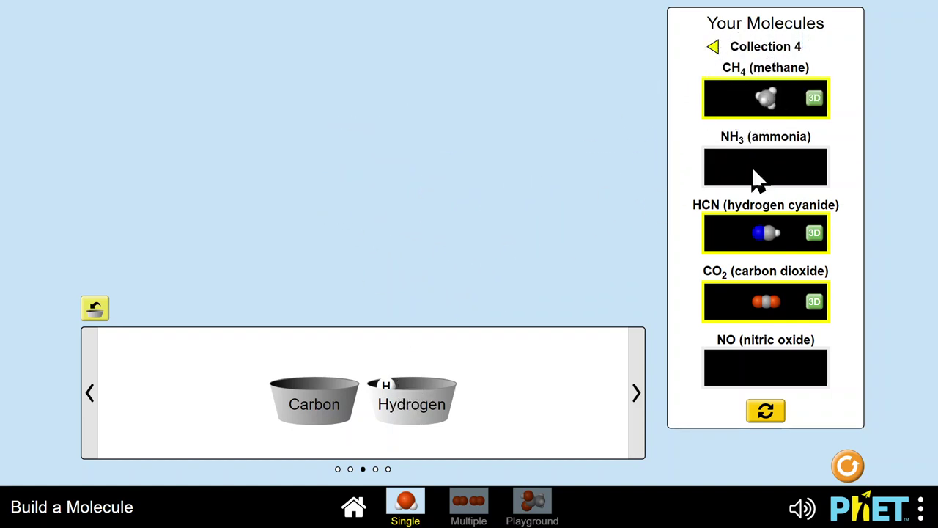
Step: Bring in the nitrogen and hydrogen kit, build ammonia by attaching three hydrogens to the nitrogen, and open its 3D view
click(631, 396)
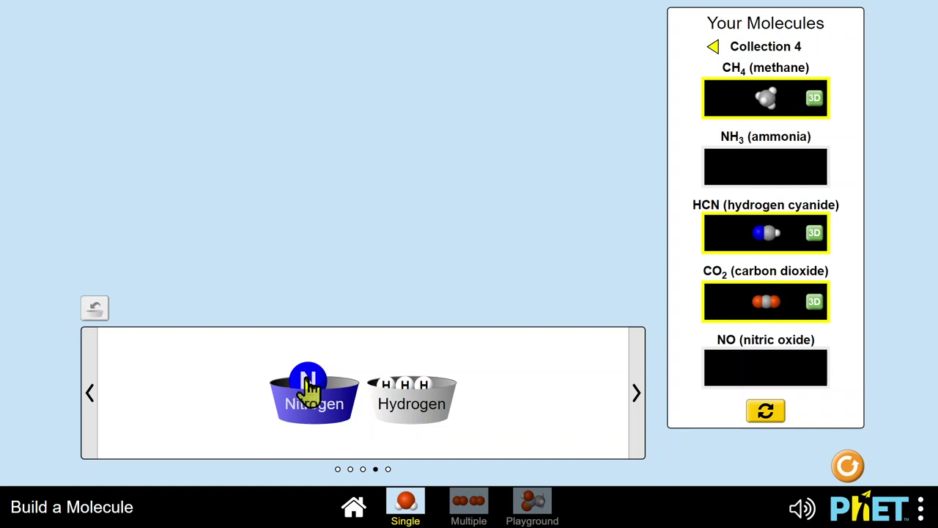
drag(308, 378, 368, 179)
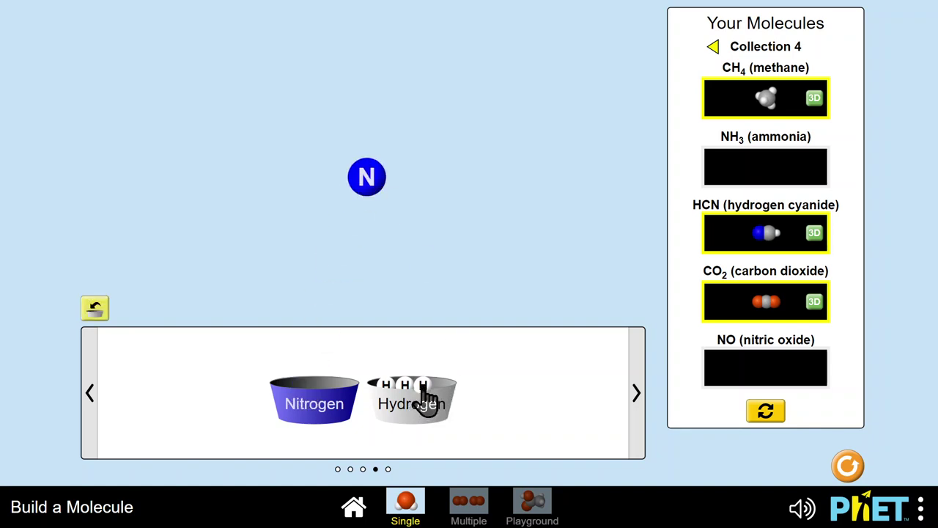
drag(386, 236, 338, 187)
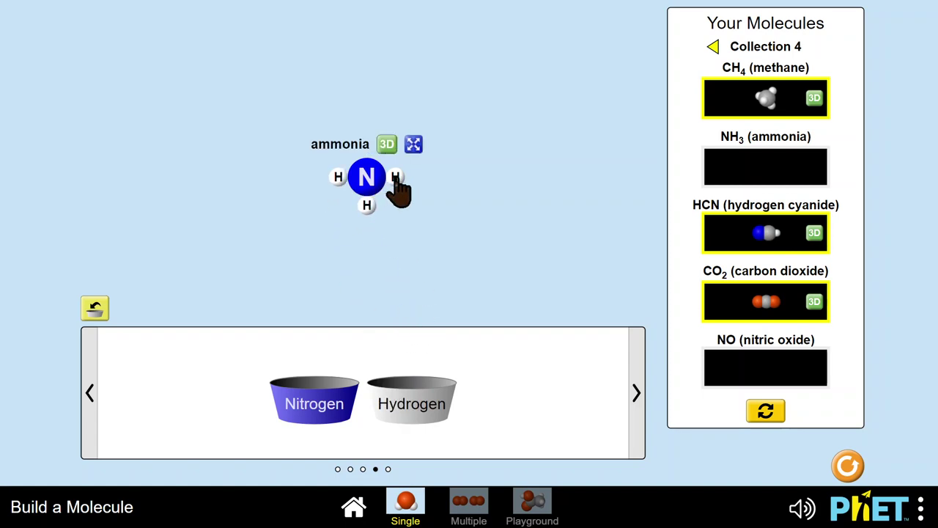
click(391, 144)
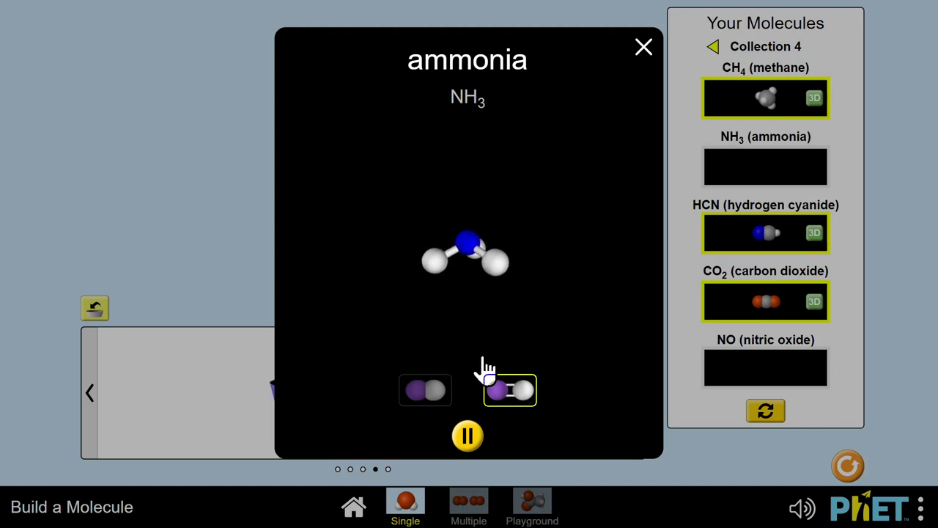